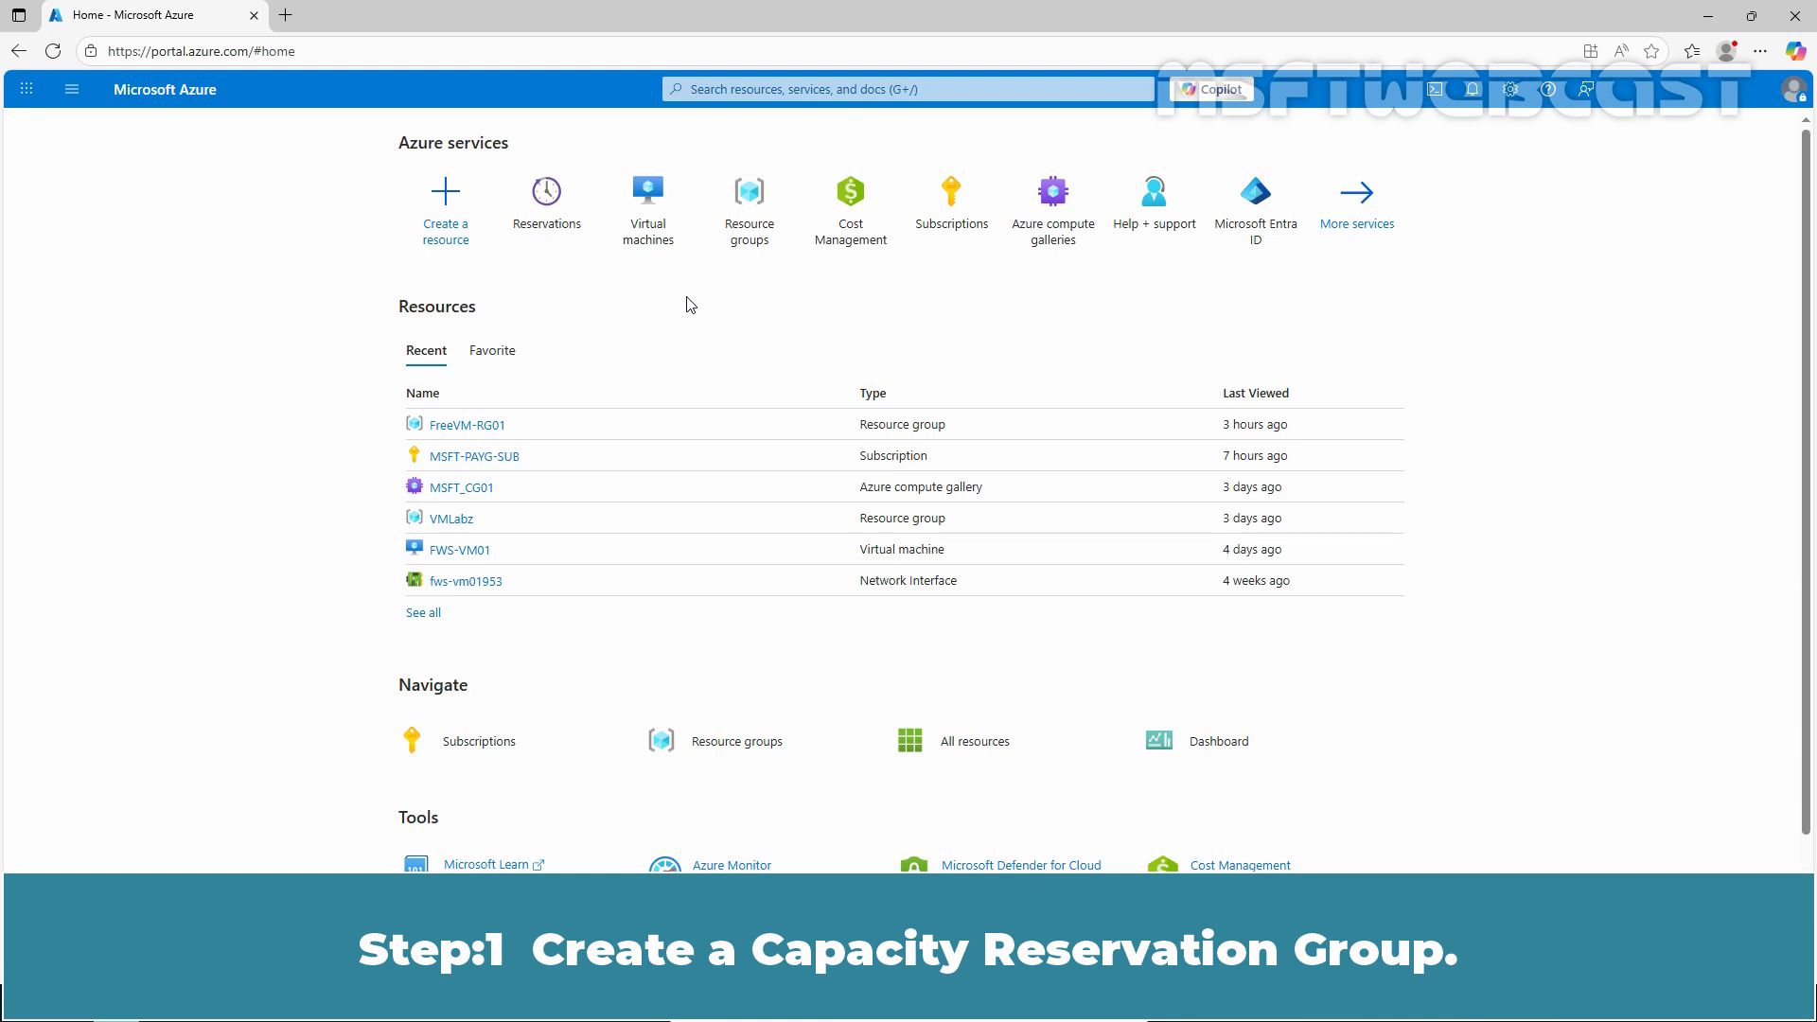
Step: Search the portal for the Capacity Reservation Groups service and open it
left_click(735, 85)
type("capaci")
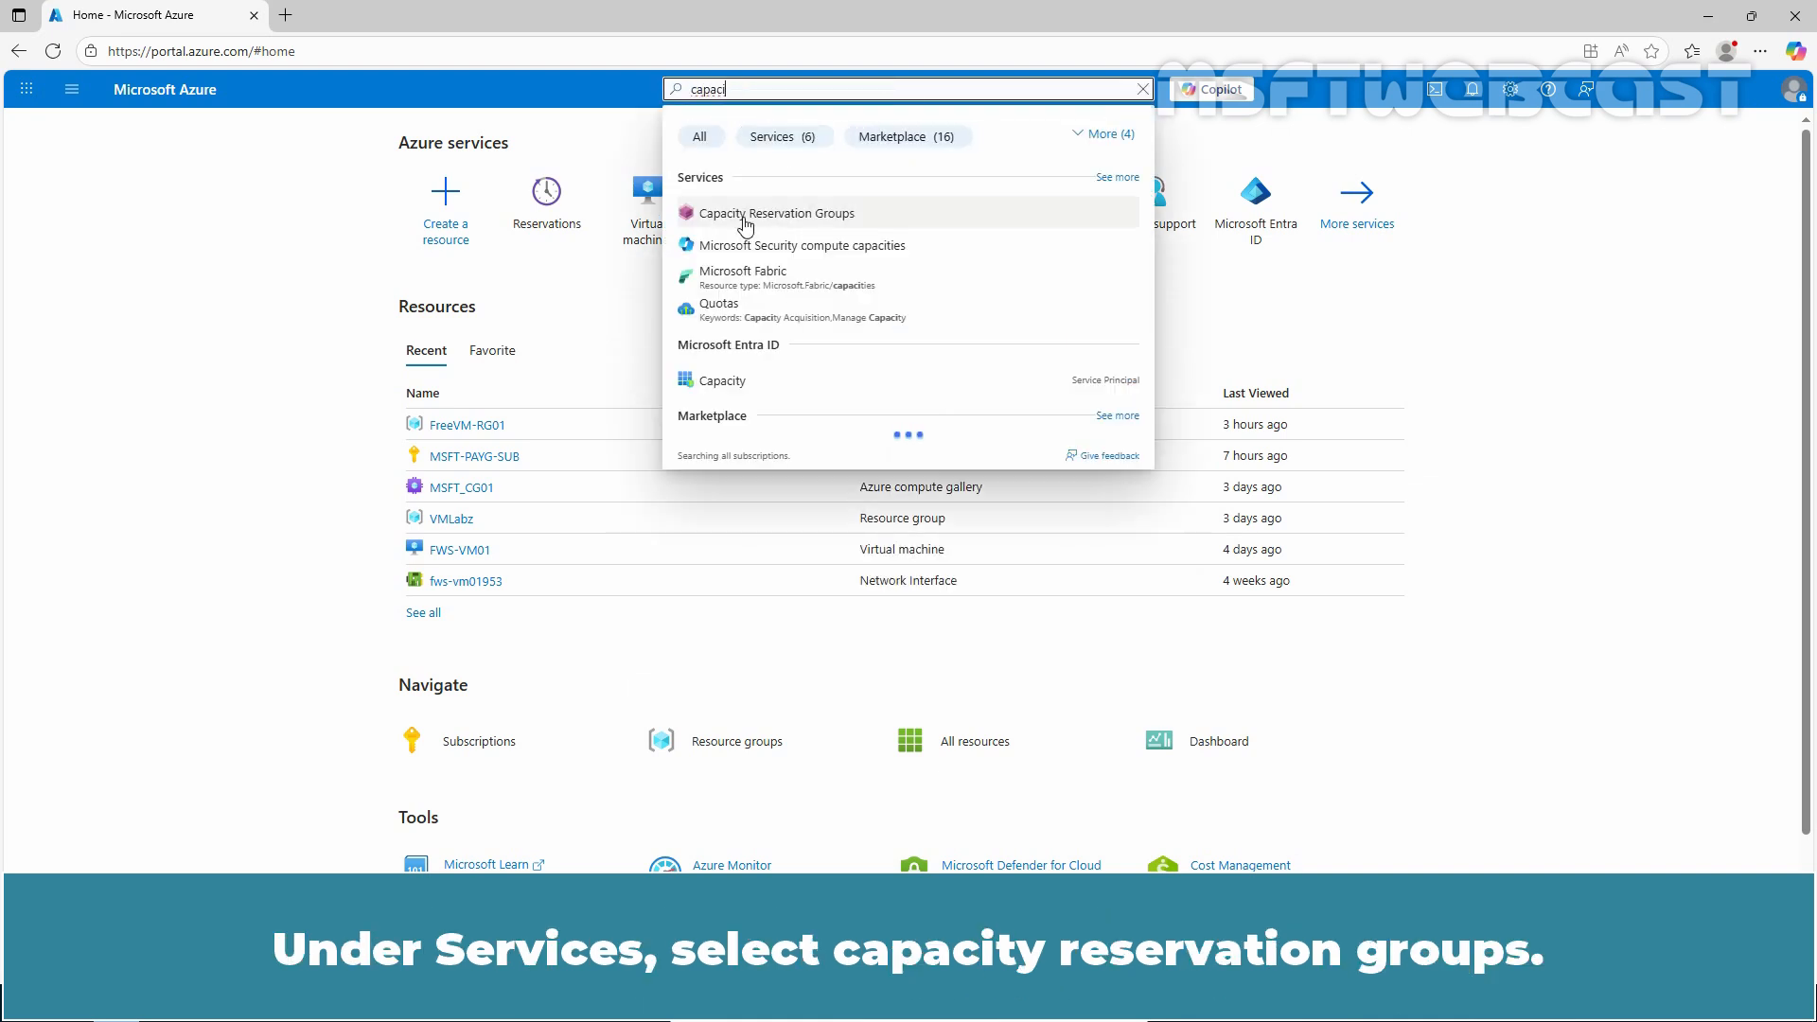
left_click(744, 205)
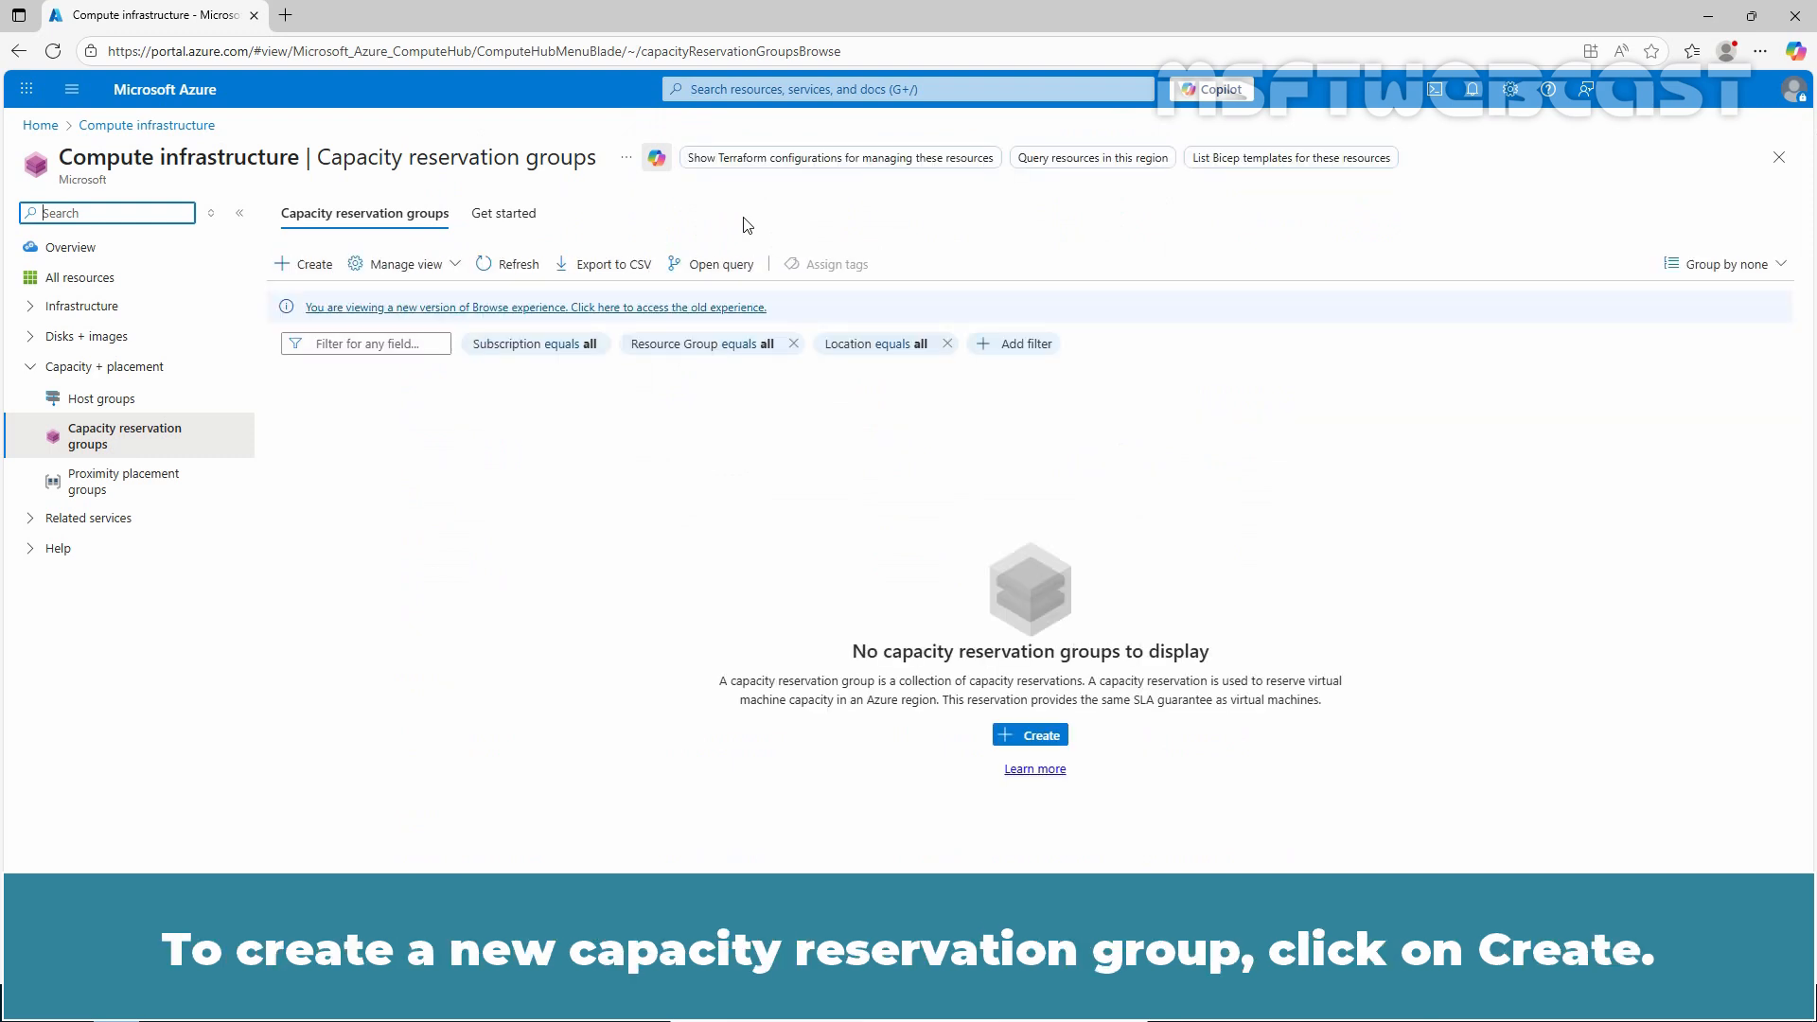
Step: Begin a new capacity reservation group named MSFT-CRG01 with availability zones set to None, and validate its settings
left_click(303, 265)
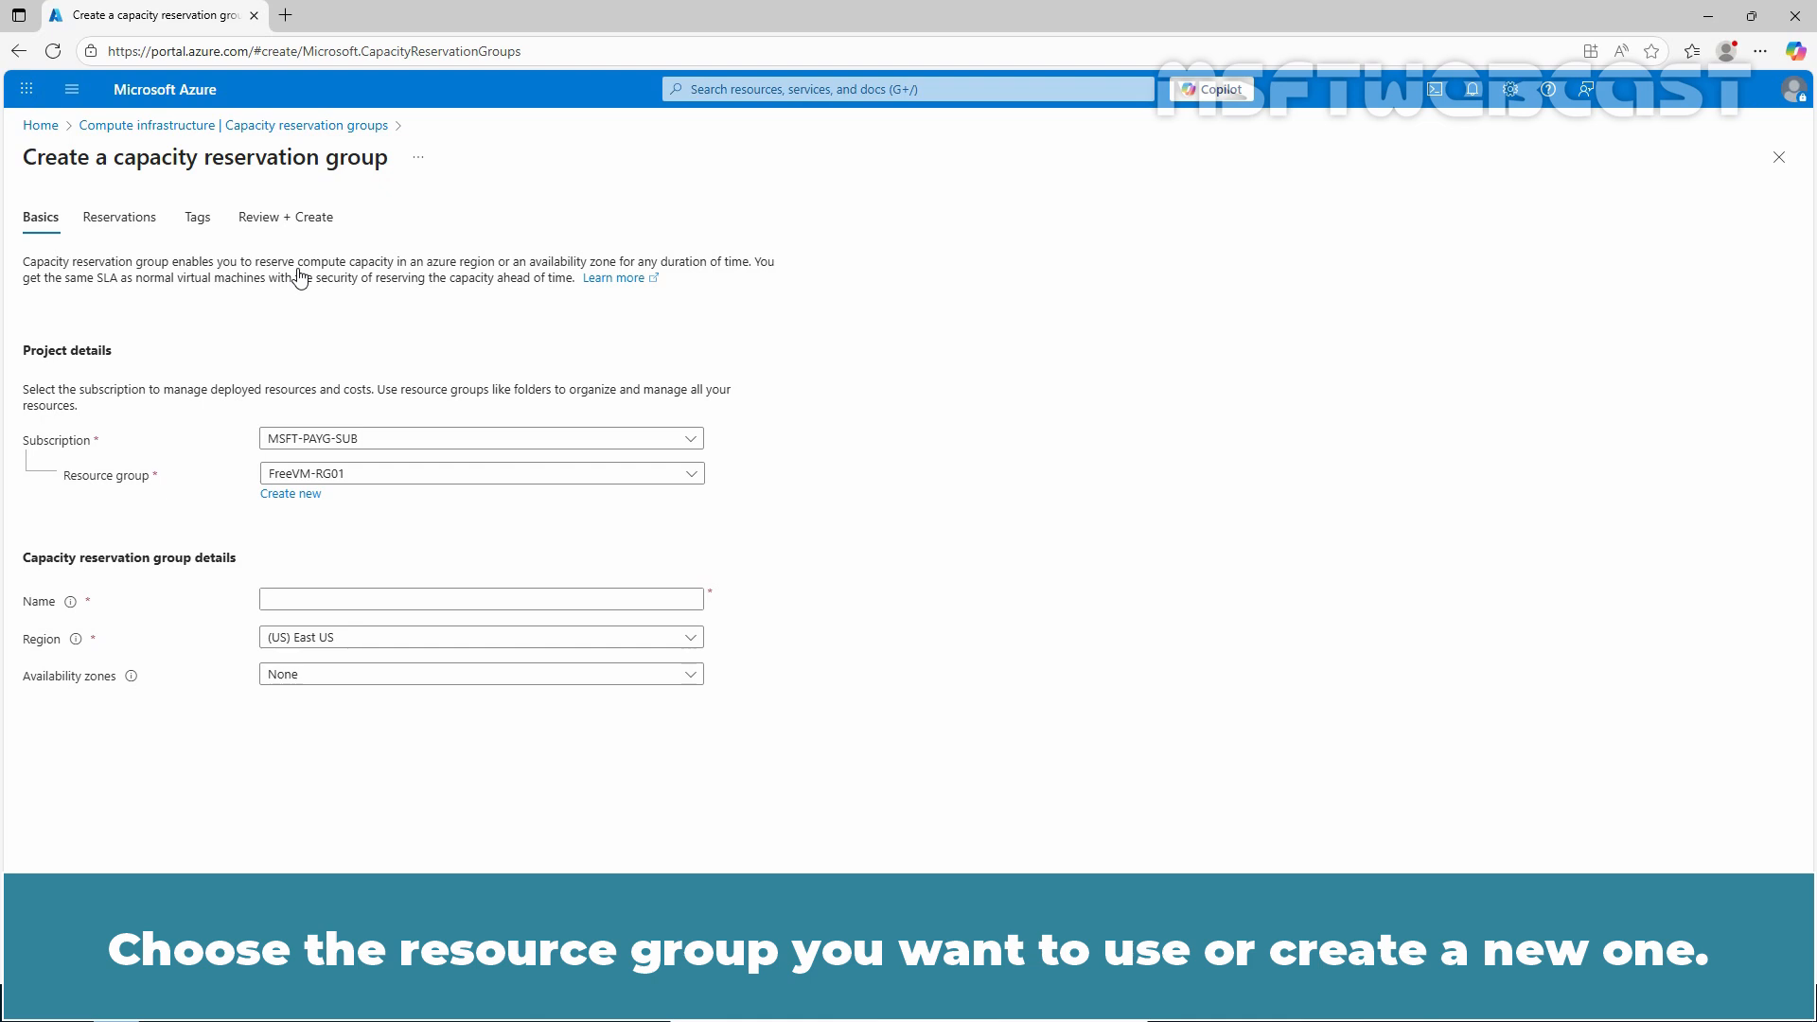
left_click(322, 604)
type("MSFT-CRG01")
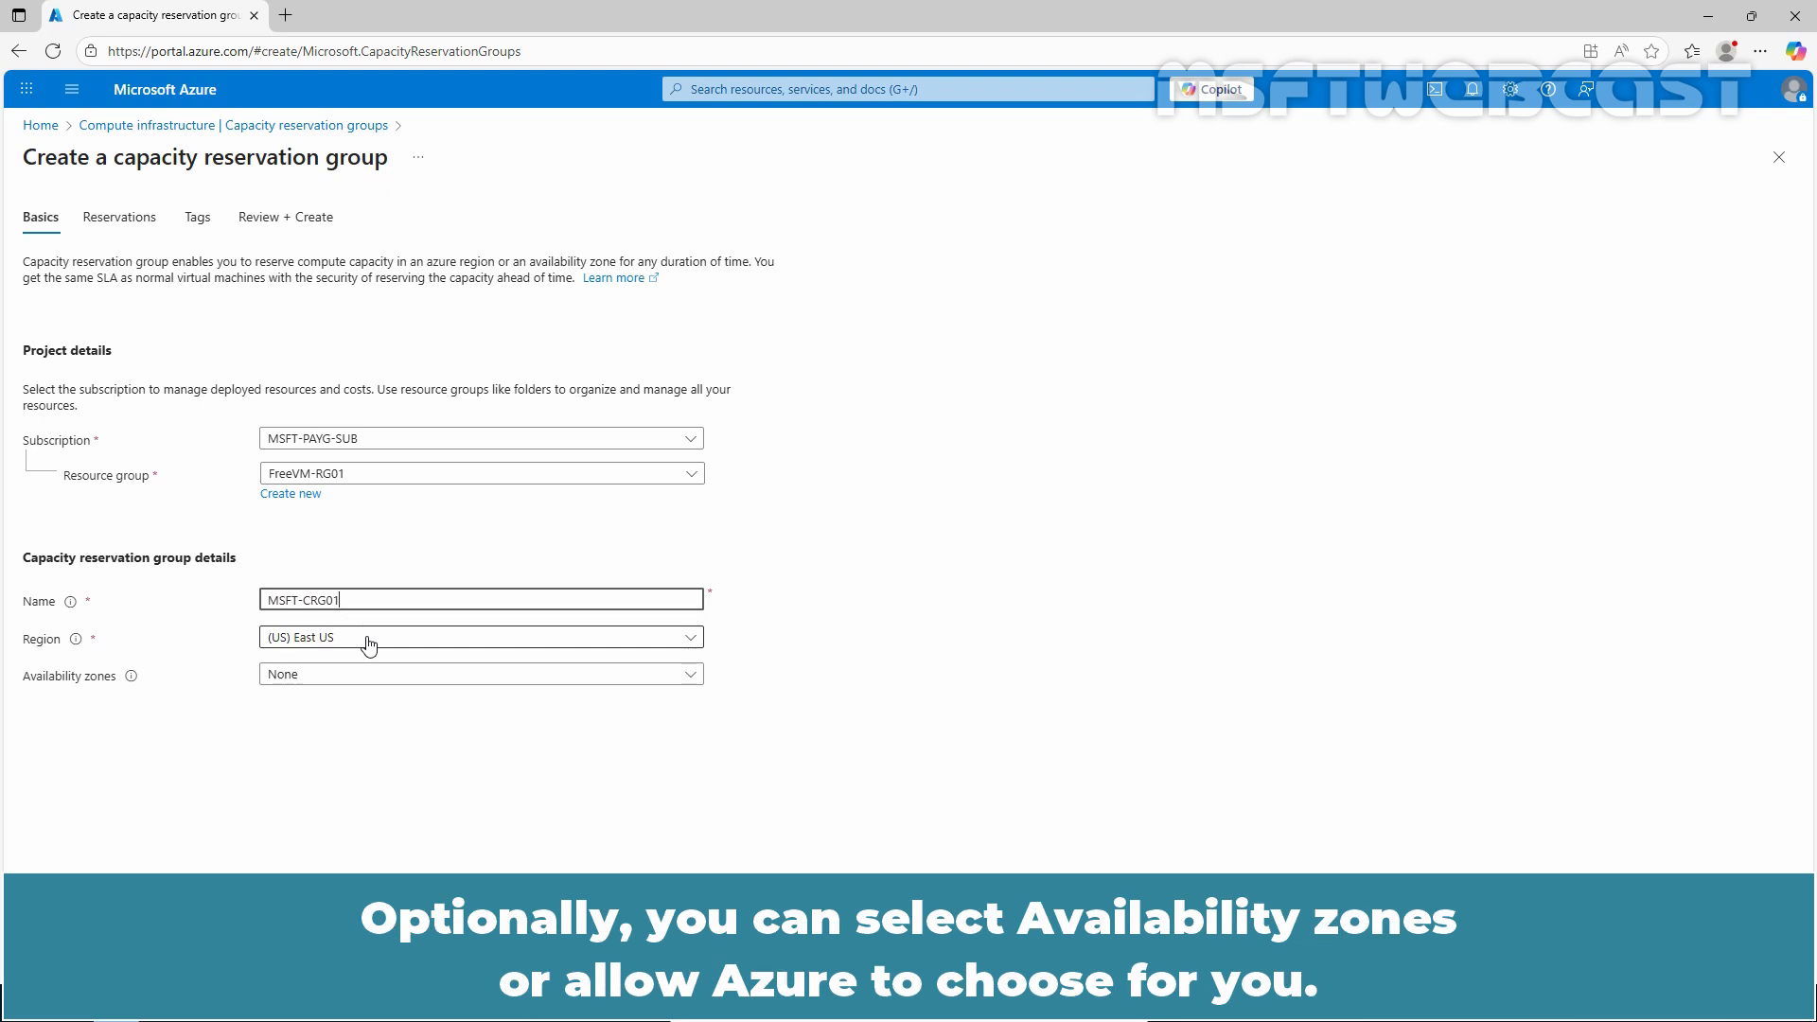
left_click(375, 675)
left_click(375, 681)
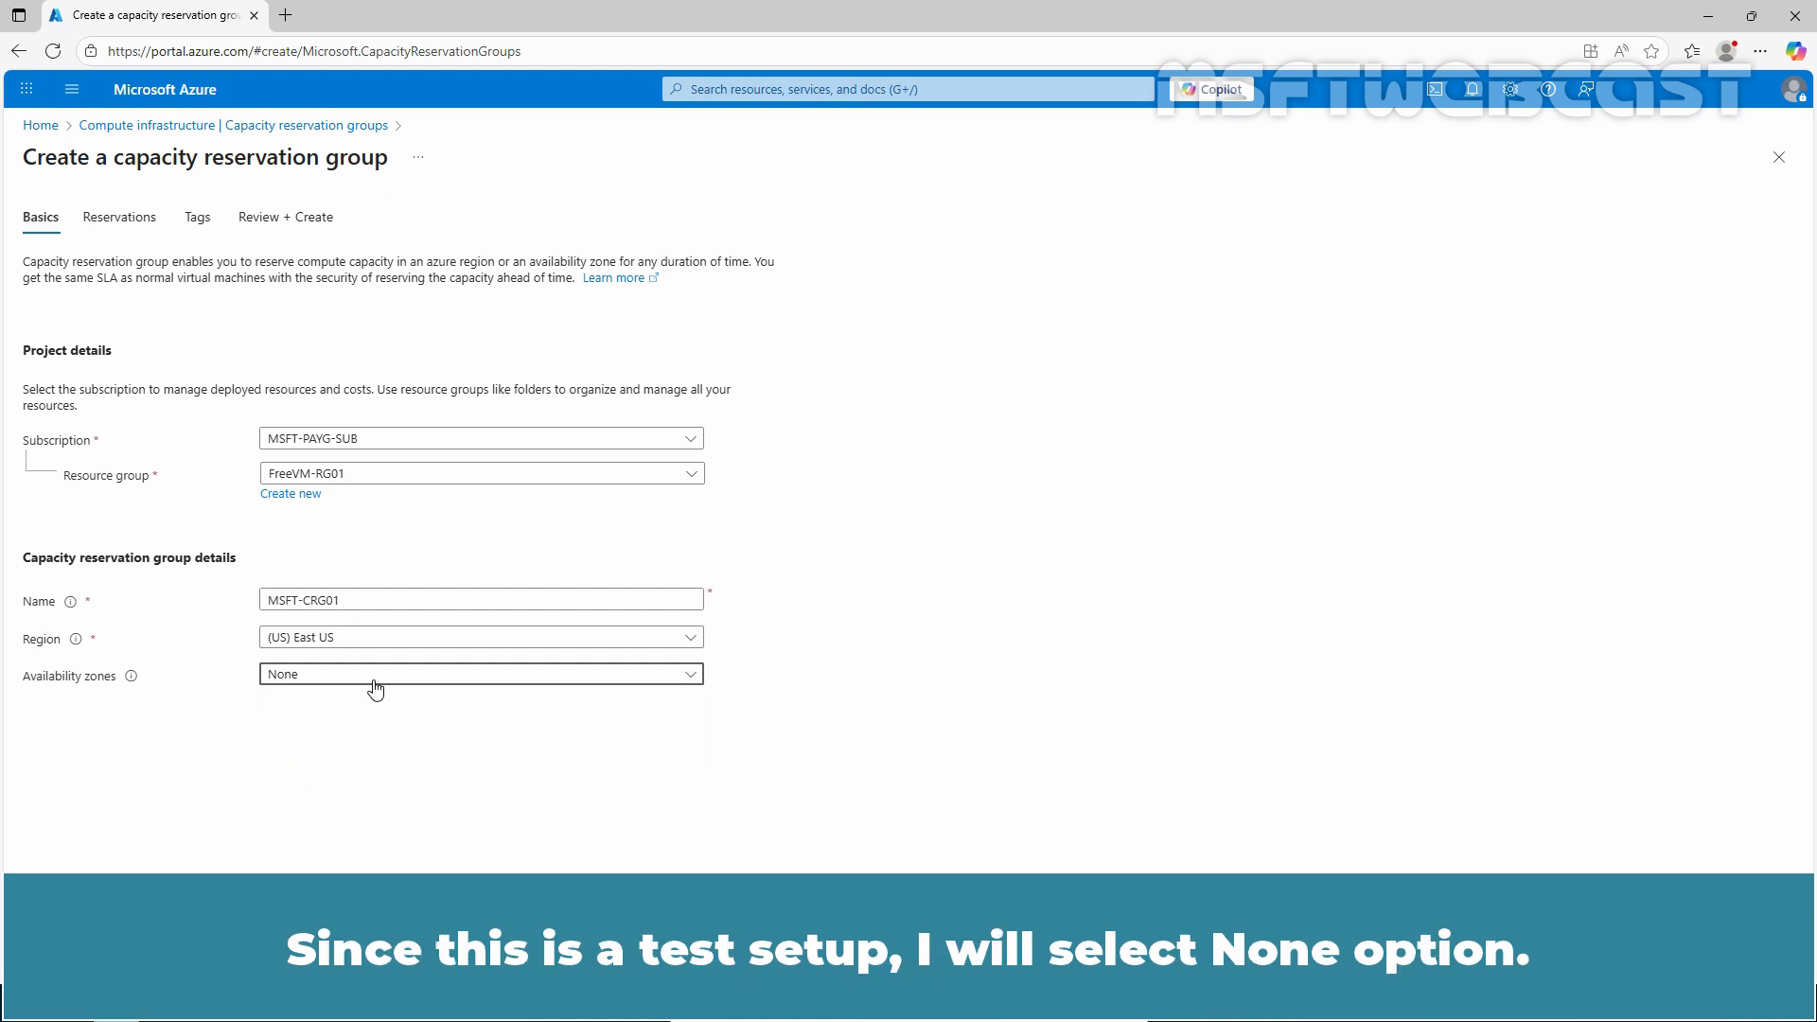
left_click(92, 956)
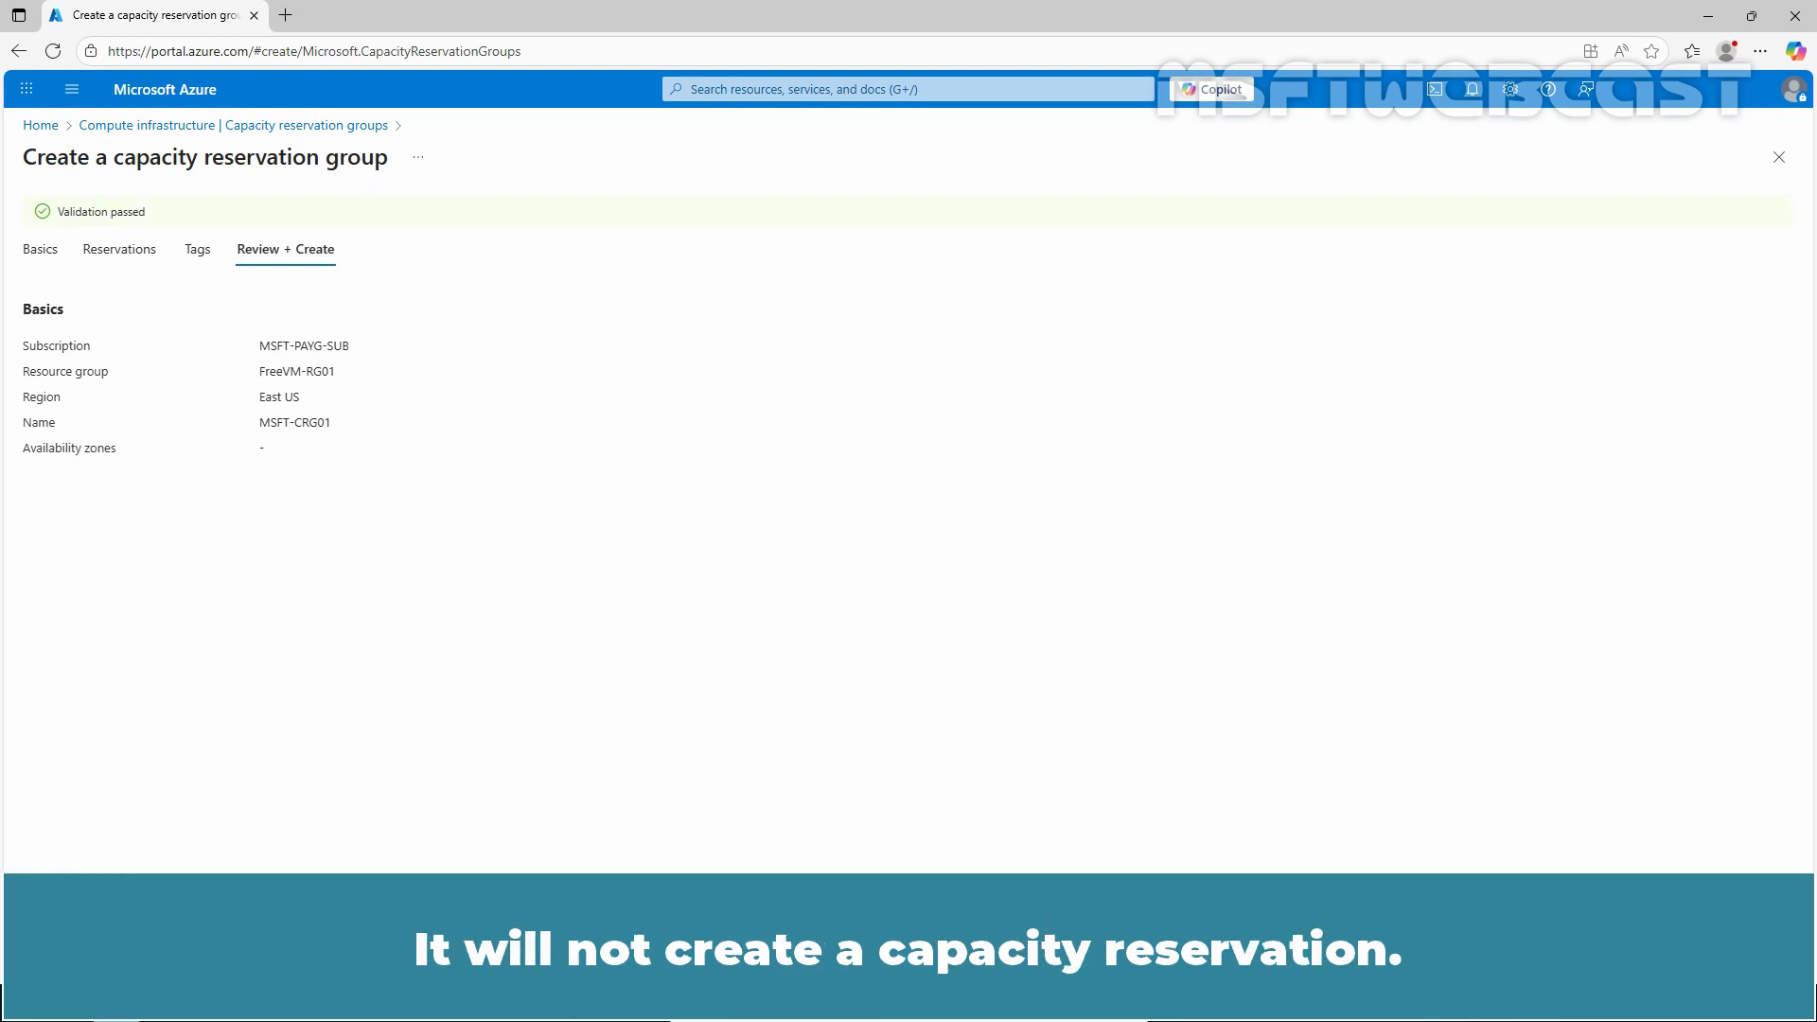
Step: Add a reservation named AzureFreeVMs with 1 instance to the new capacity reservation group
left_click(119, 252)
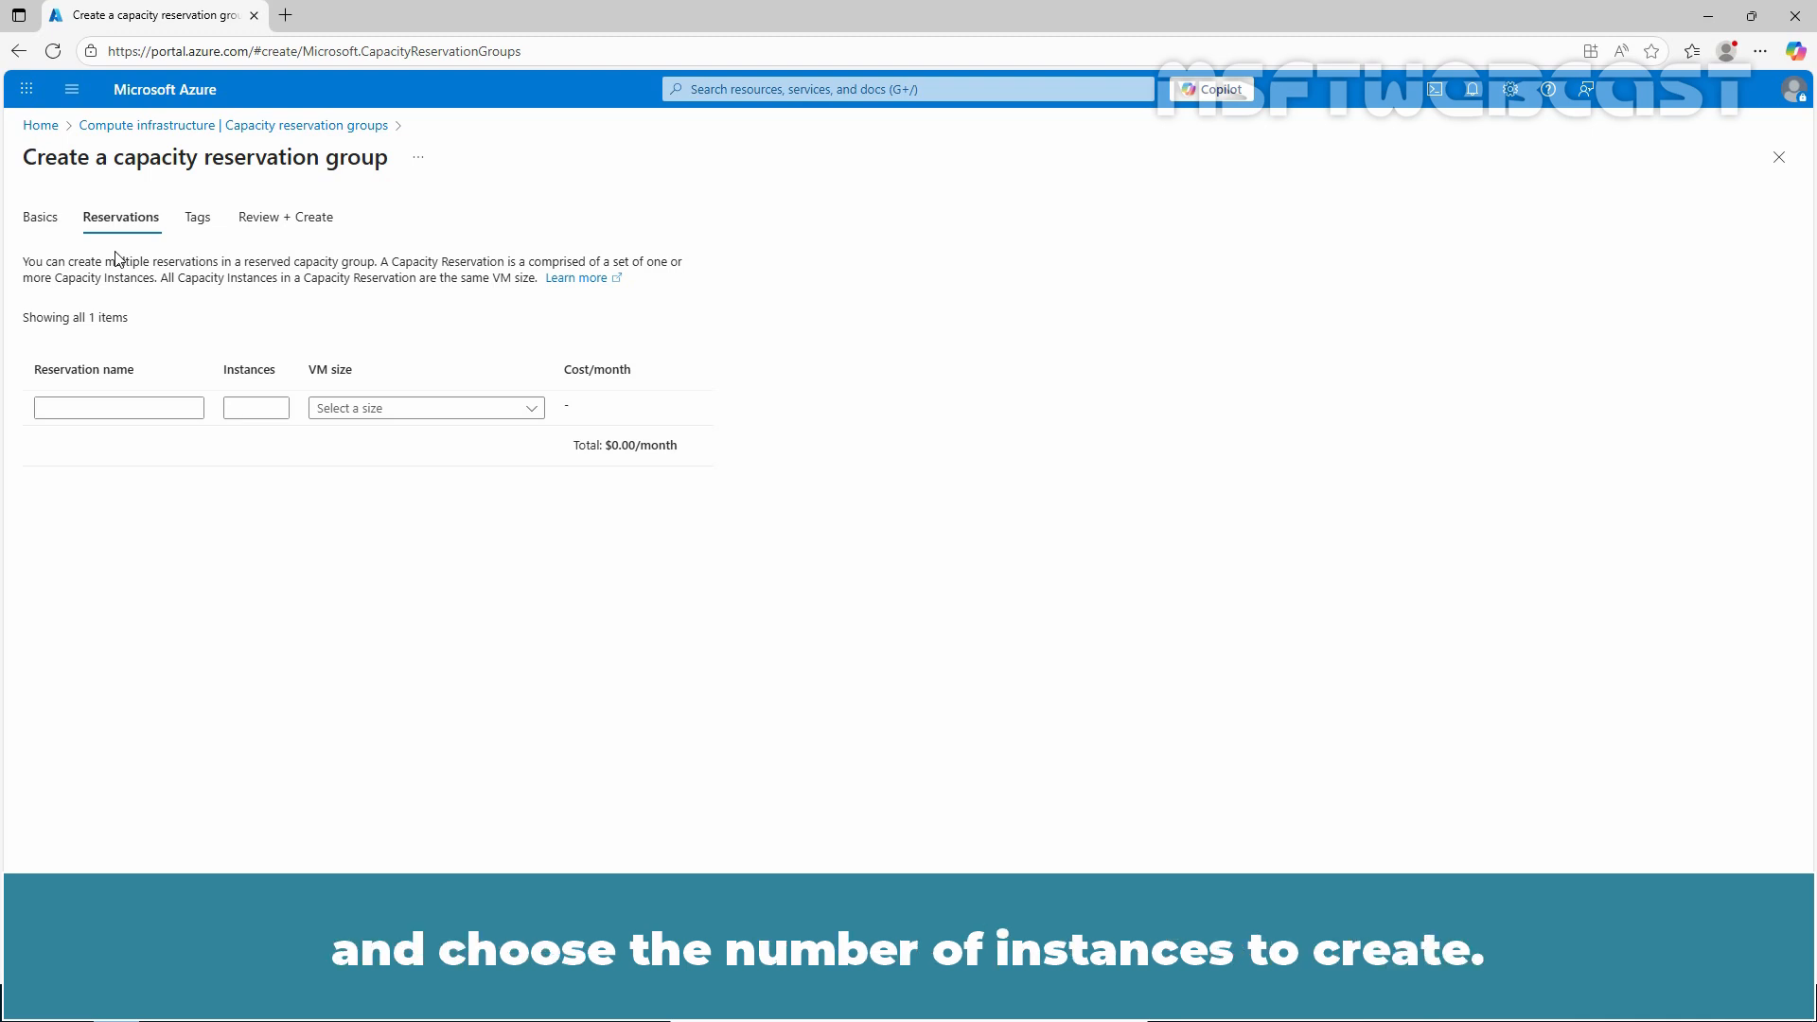
left_click(128, 409)
type("A")
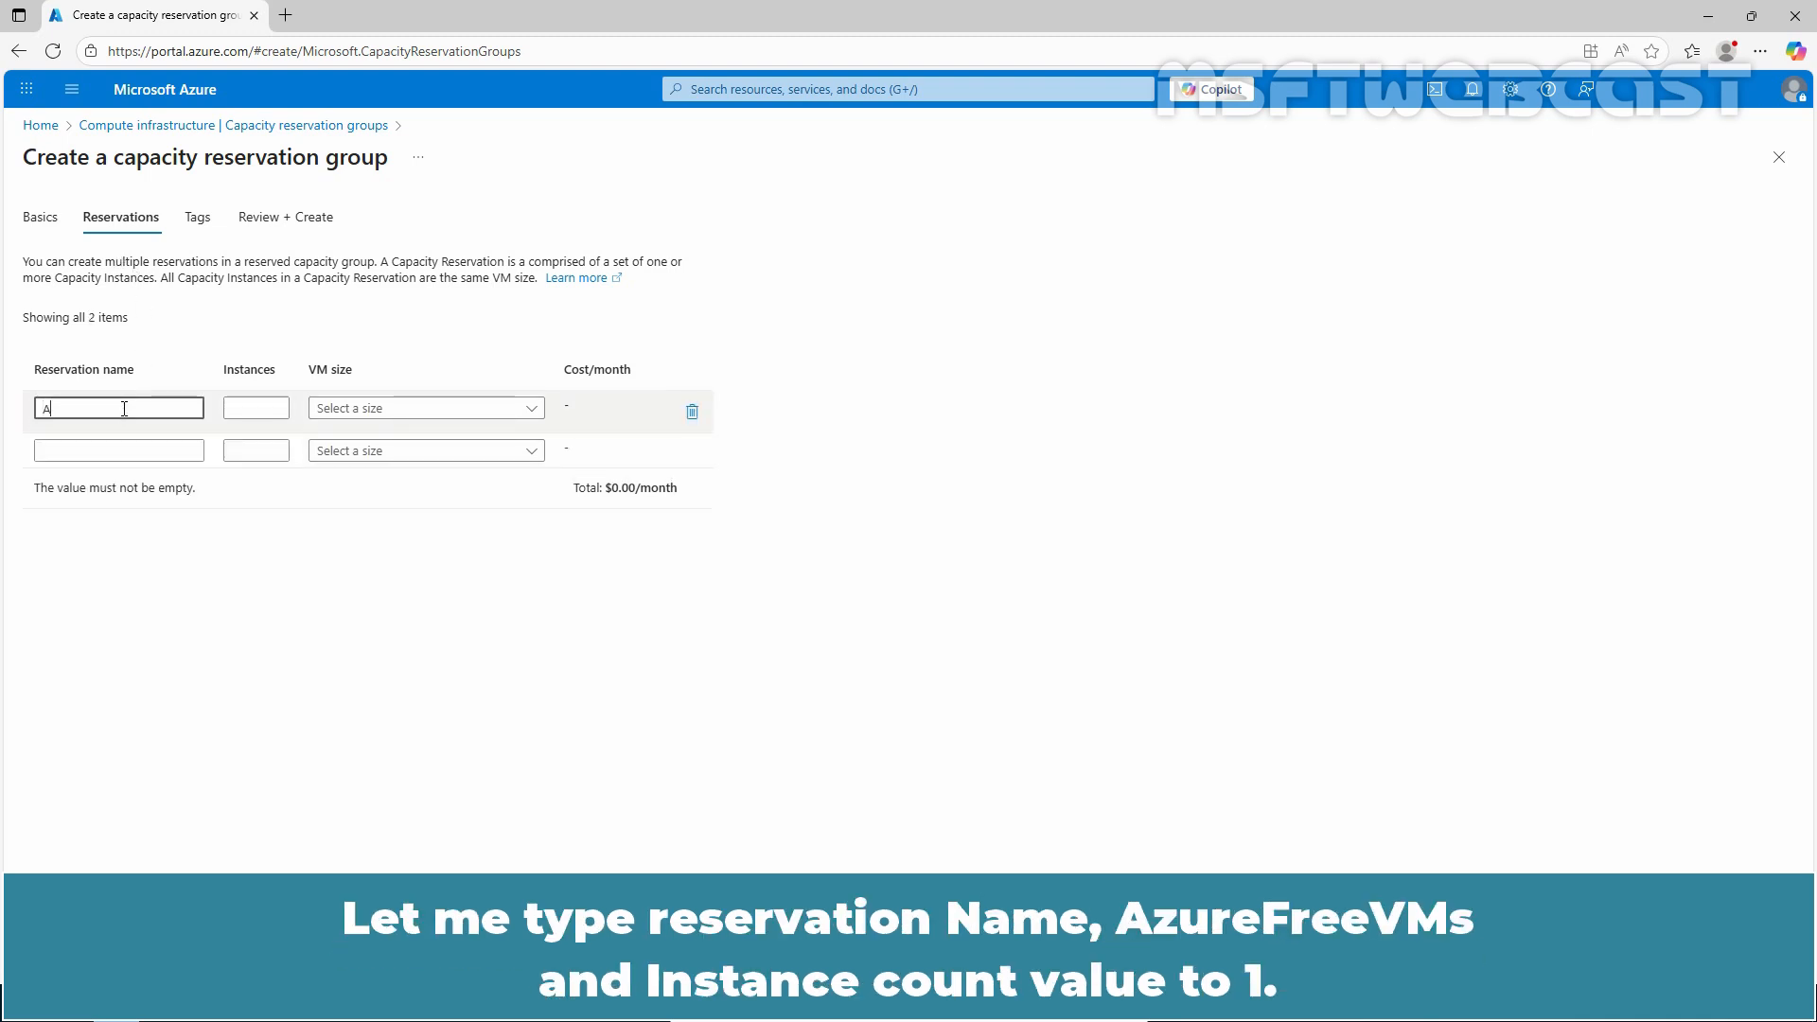
type("zureFreeVMs")
left_click(244, 413)
type("1")
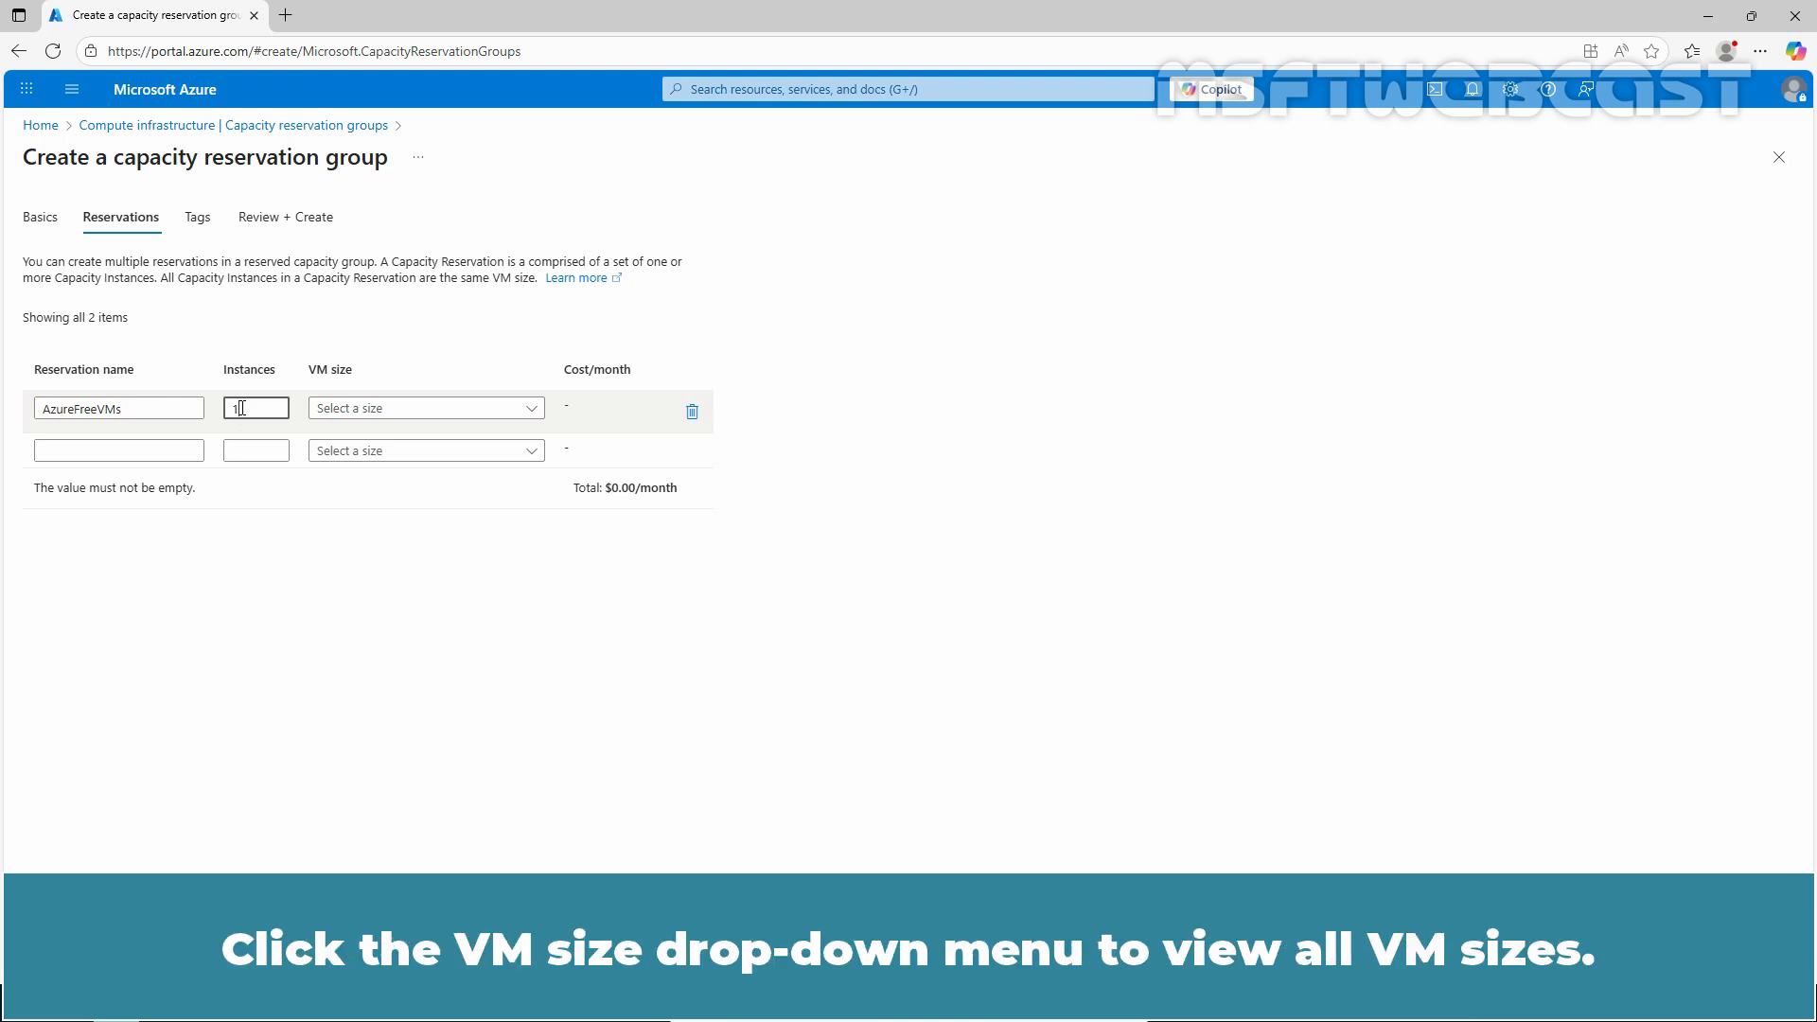
Step: Choose the B1s VM size from the B-Series in the full size list for the AzureFreeVMs reservation
left_click(531, 409)
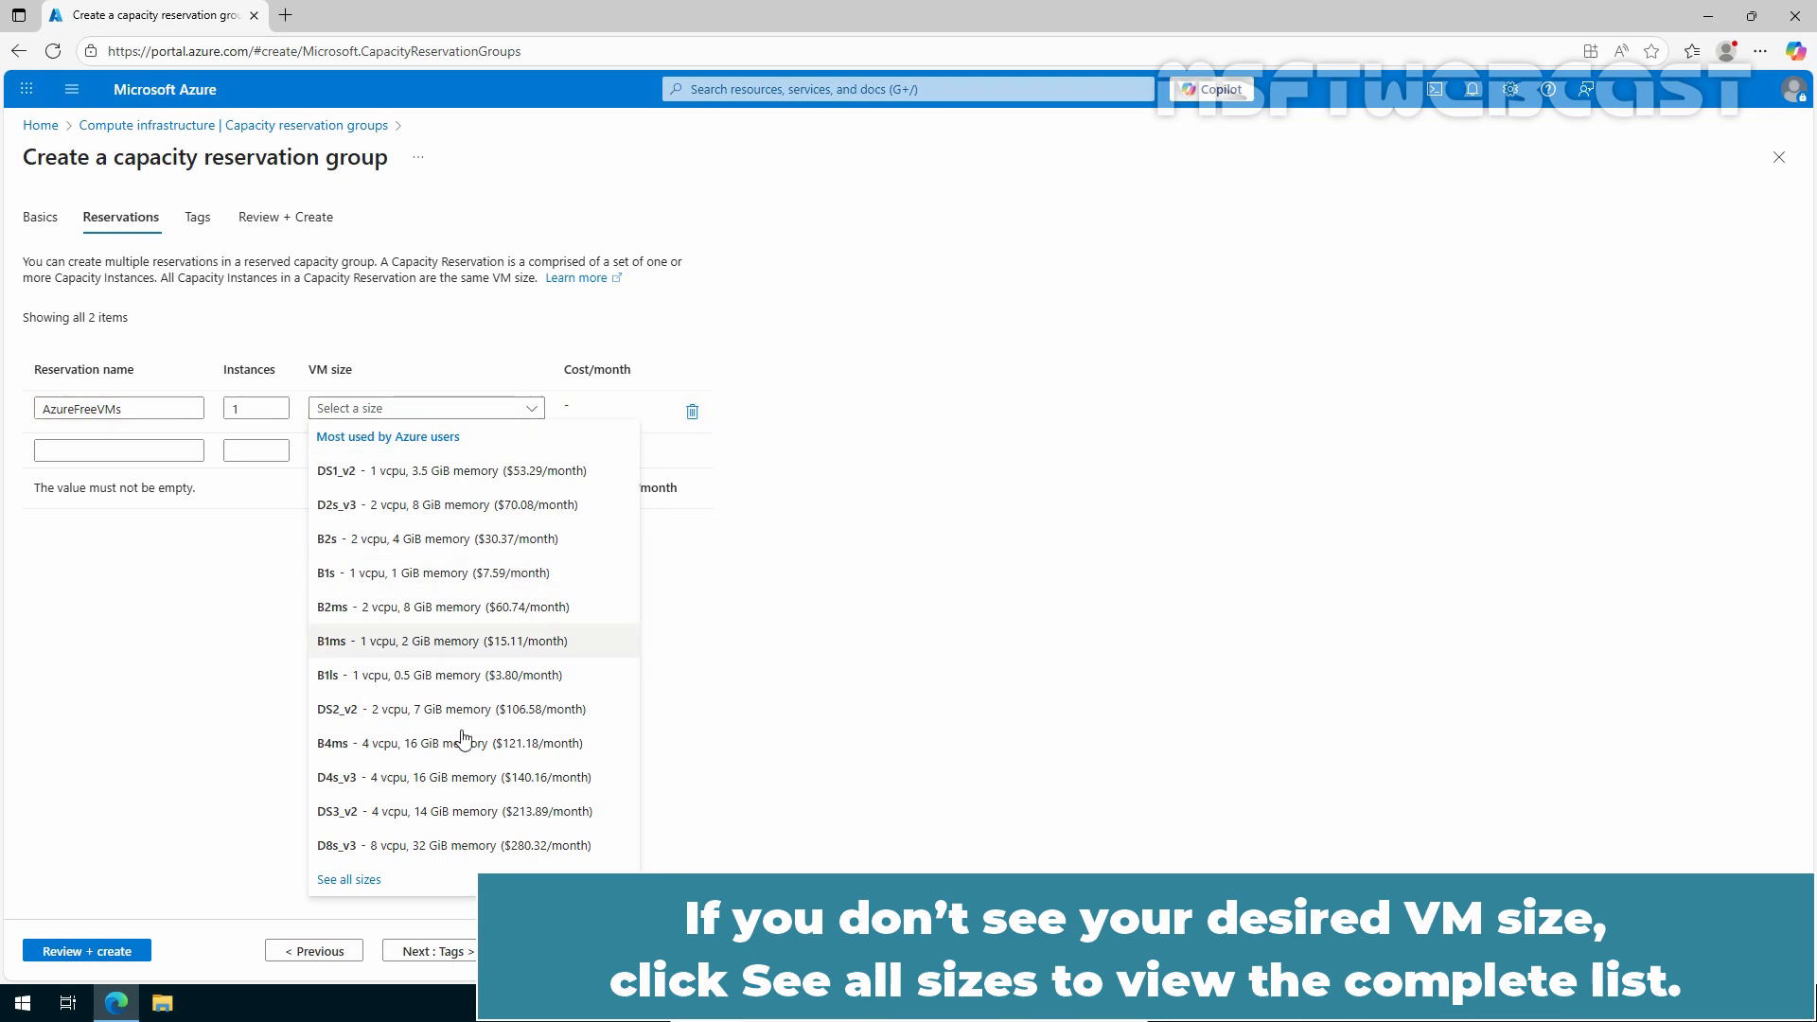
left_click(357, 878)
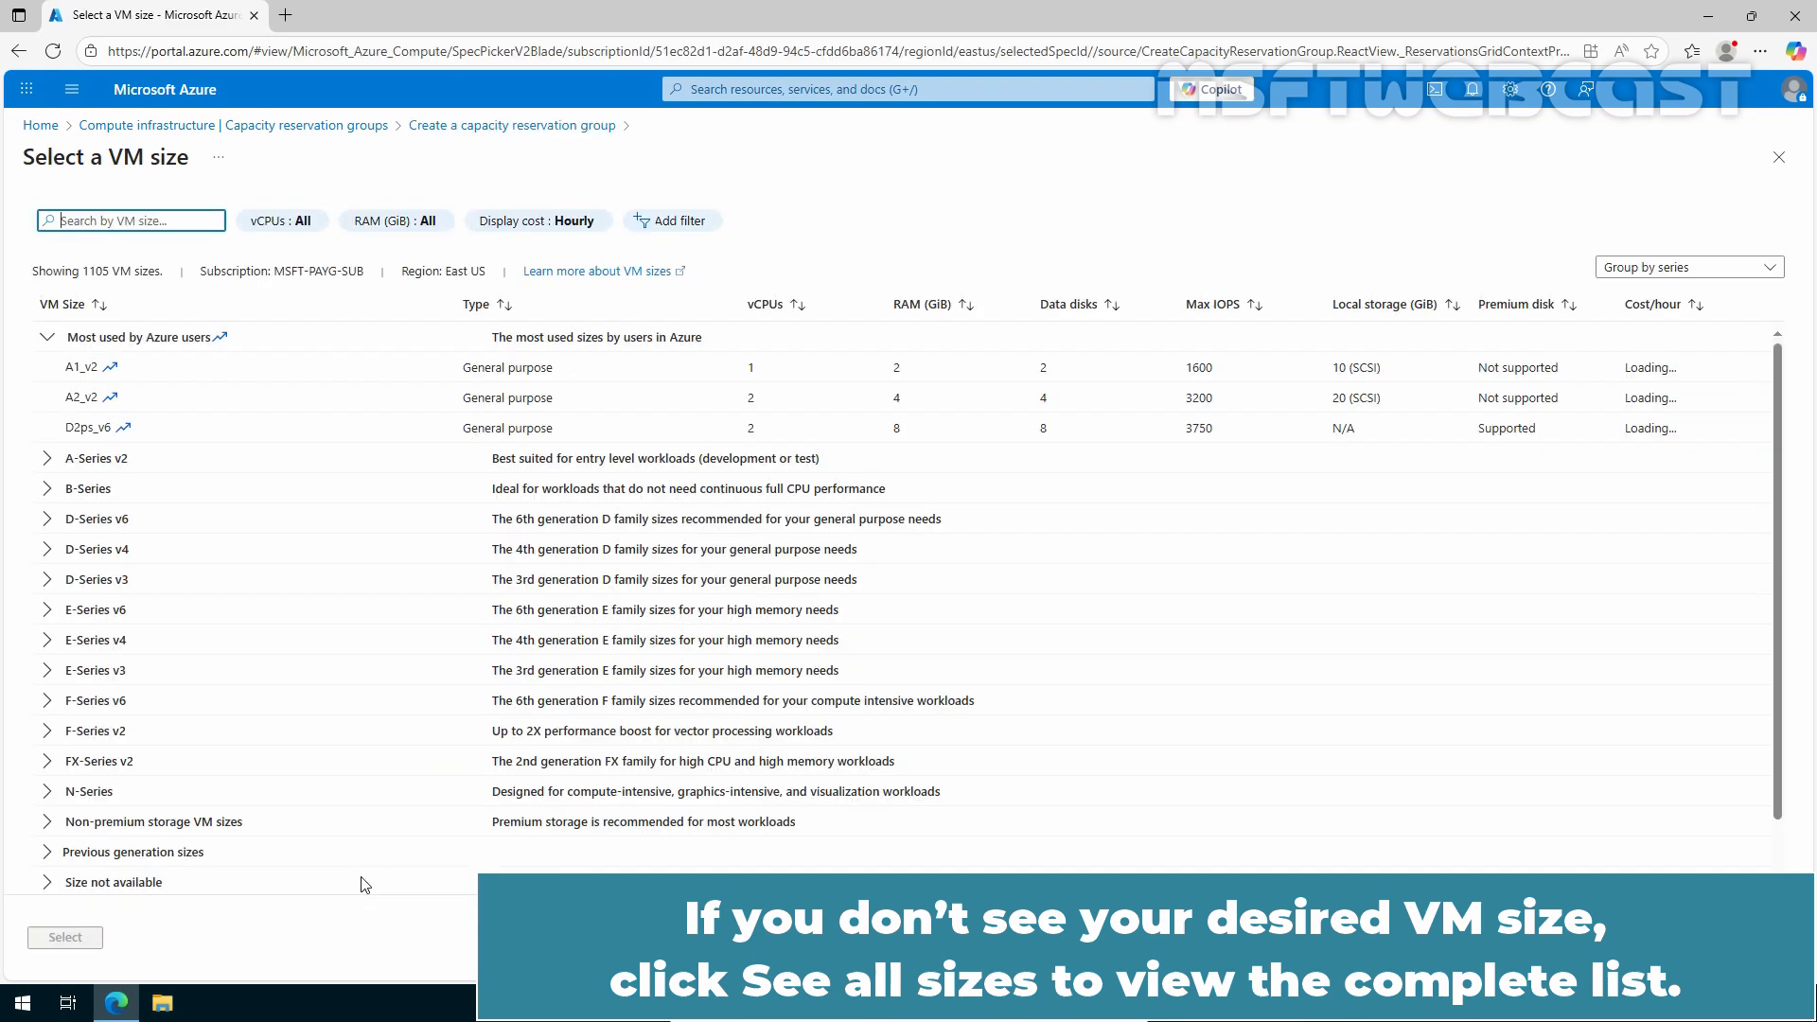
left_click(49, 492)
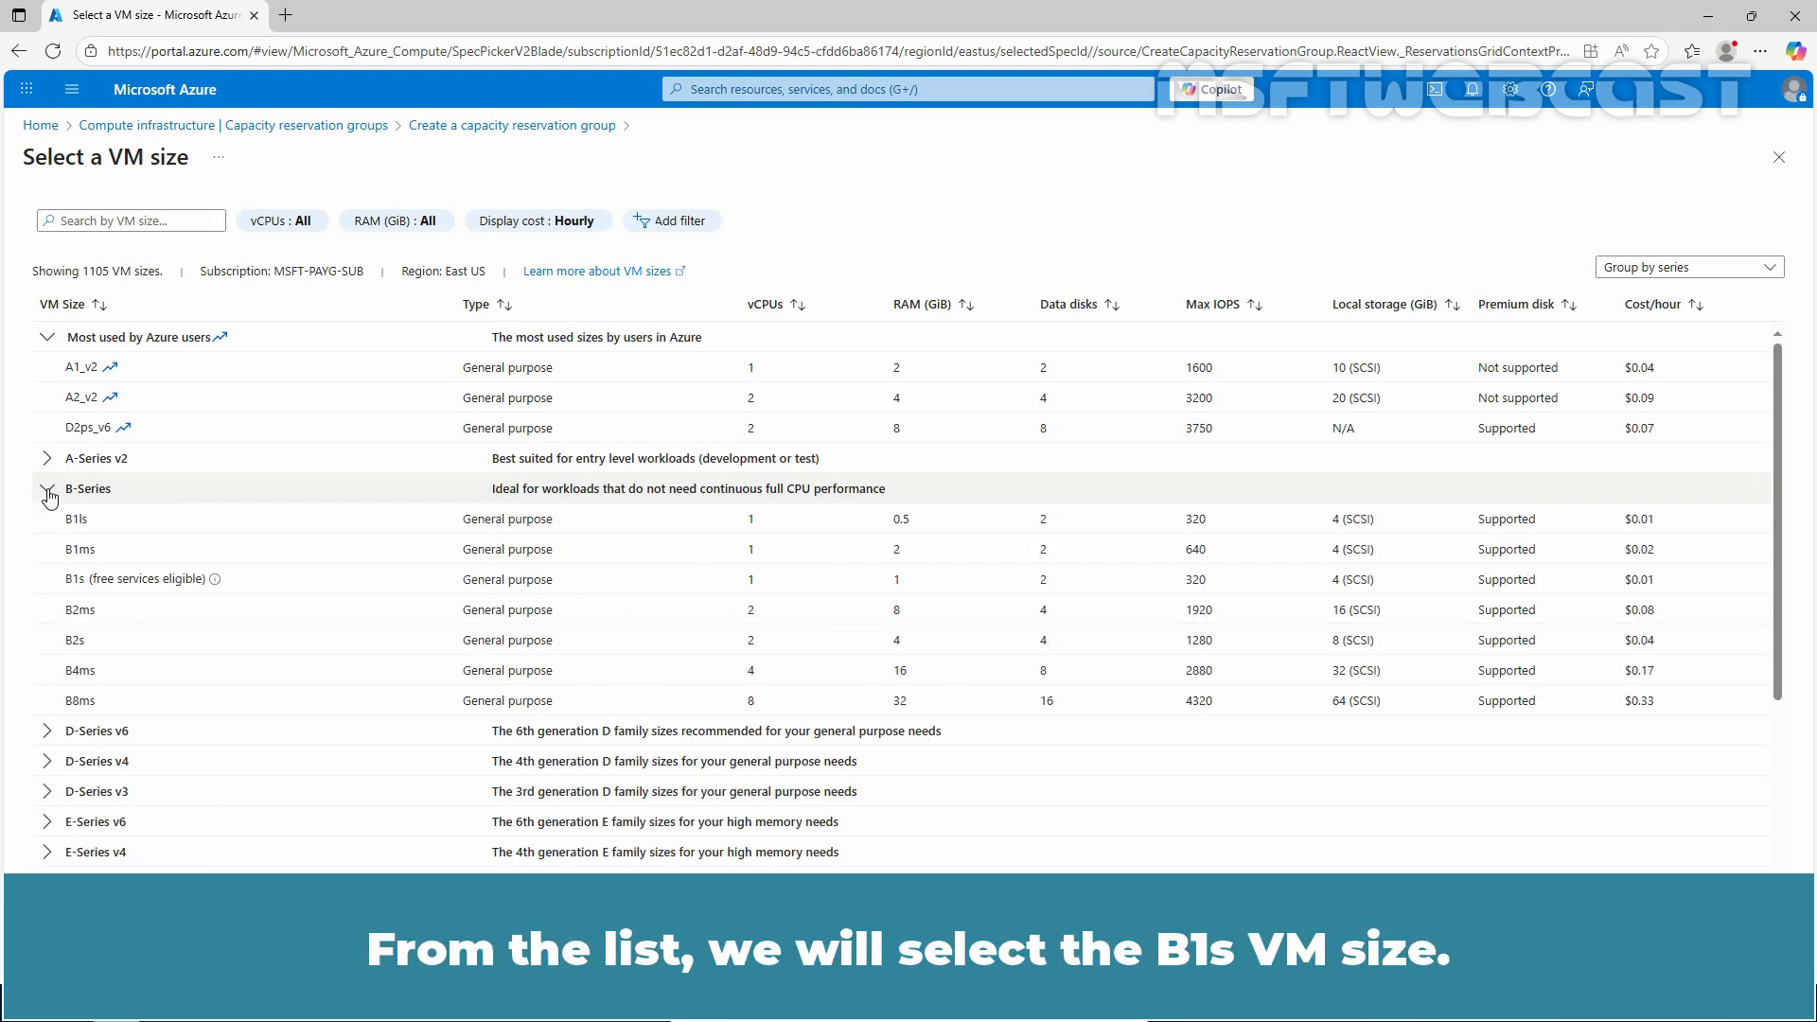
left_click(133, 583)
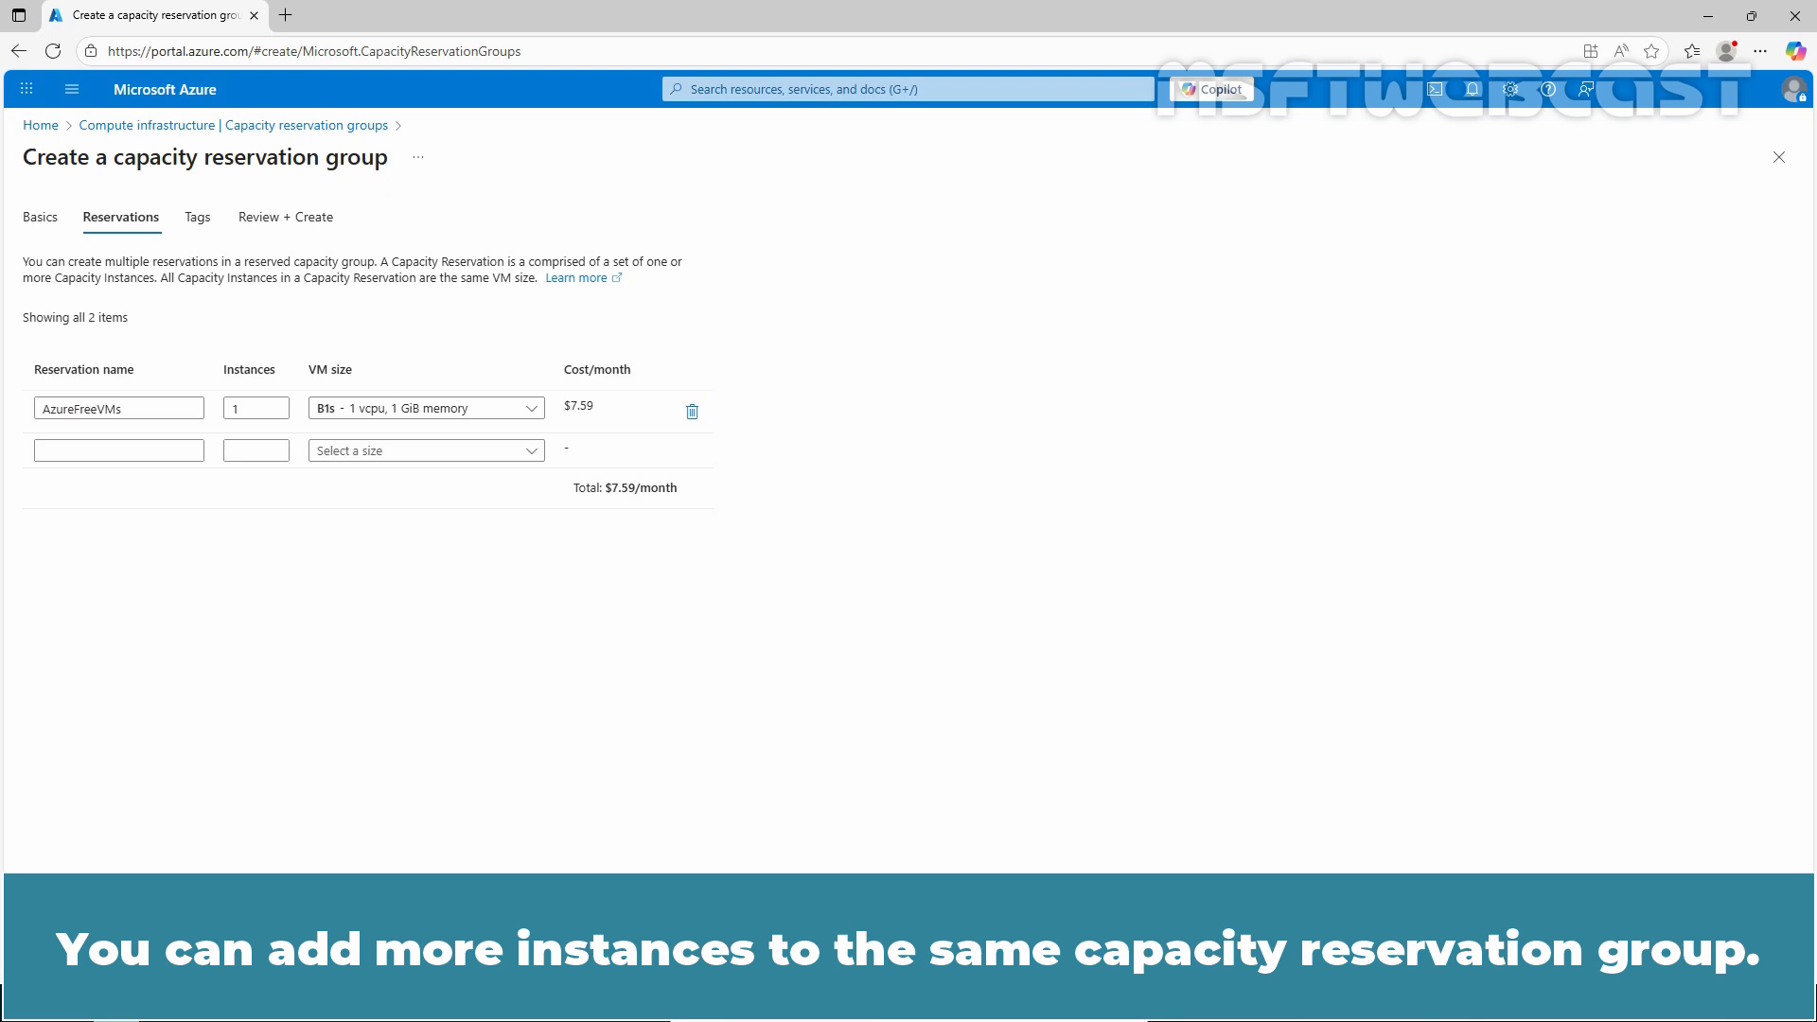
Step: Deploy the capacity reservation group and view the list of reservations in the deployed resource
left_click(79, 949)
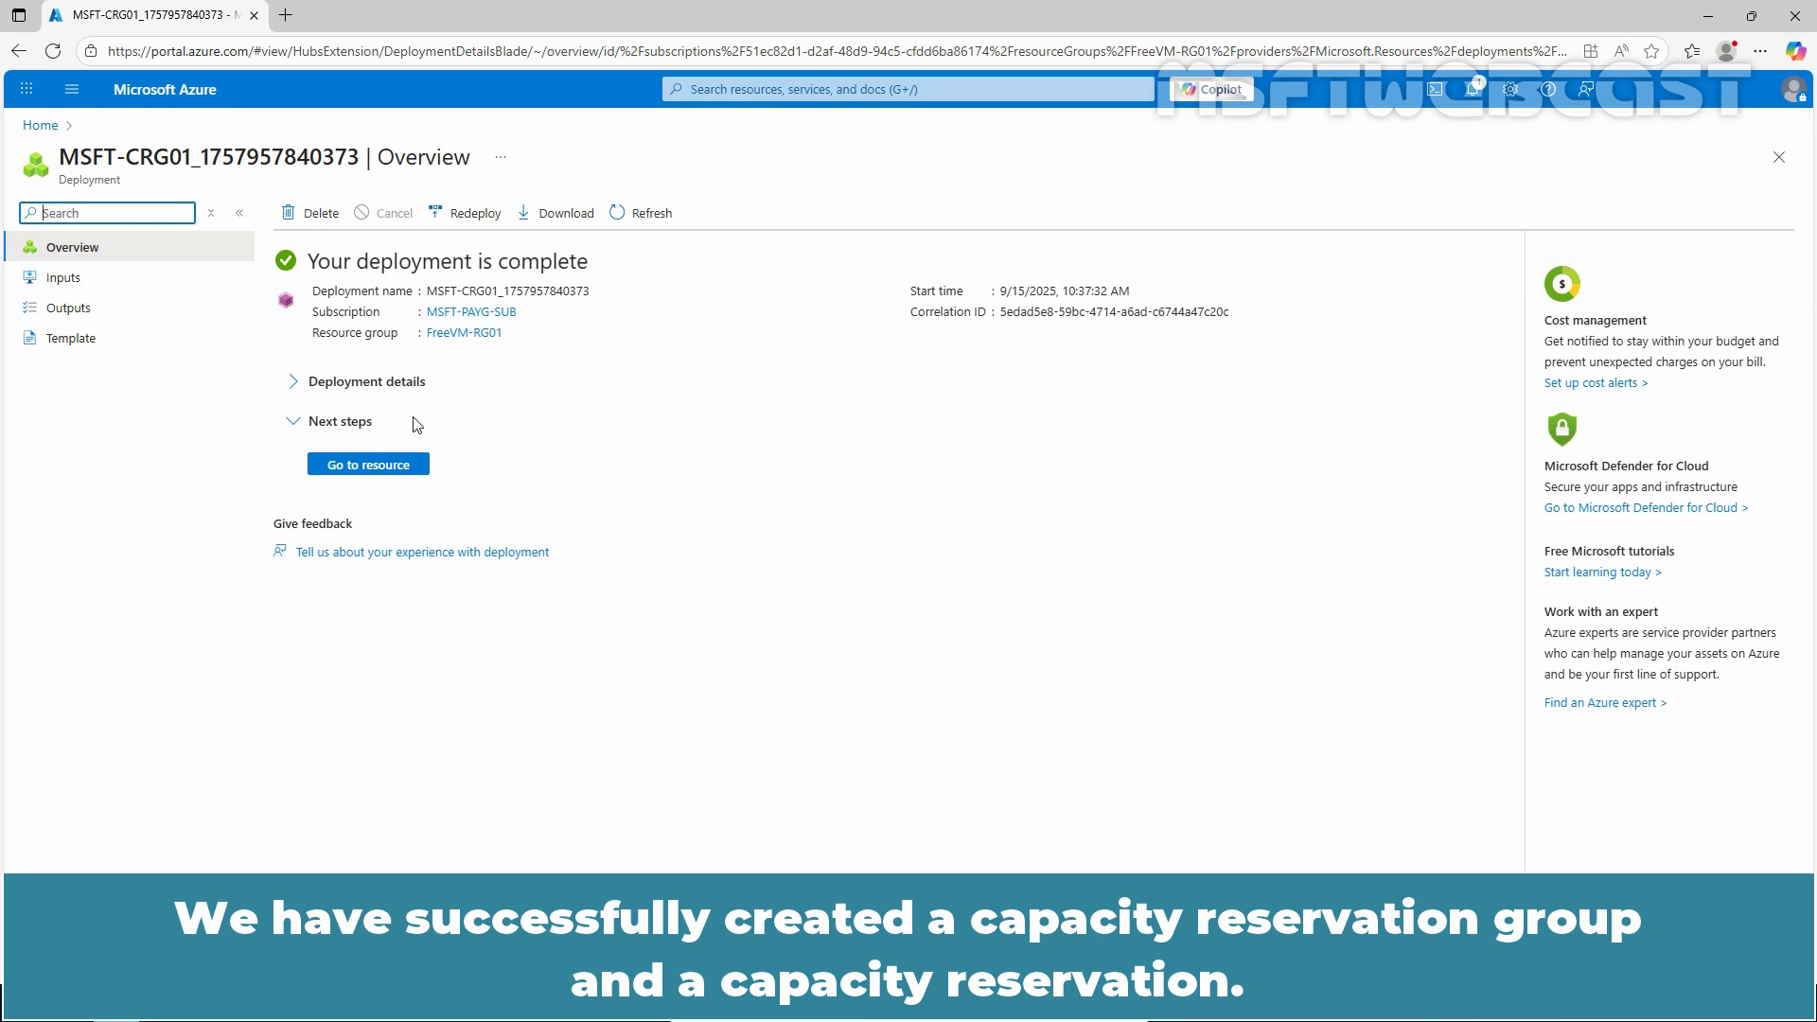
left_click(368, 469)
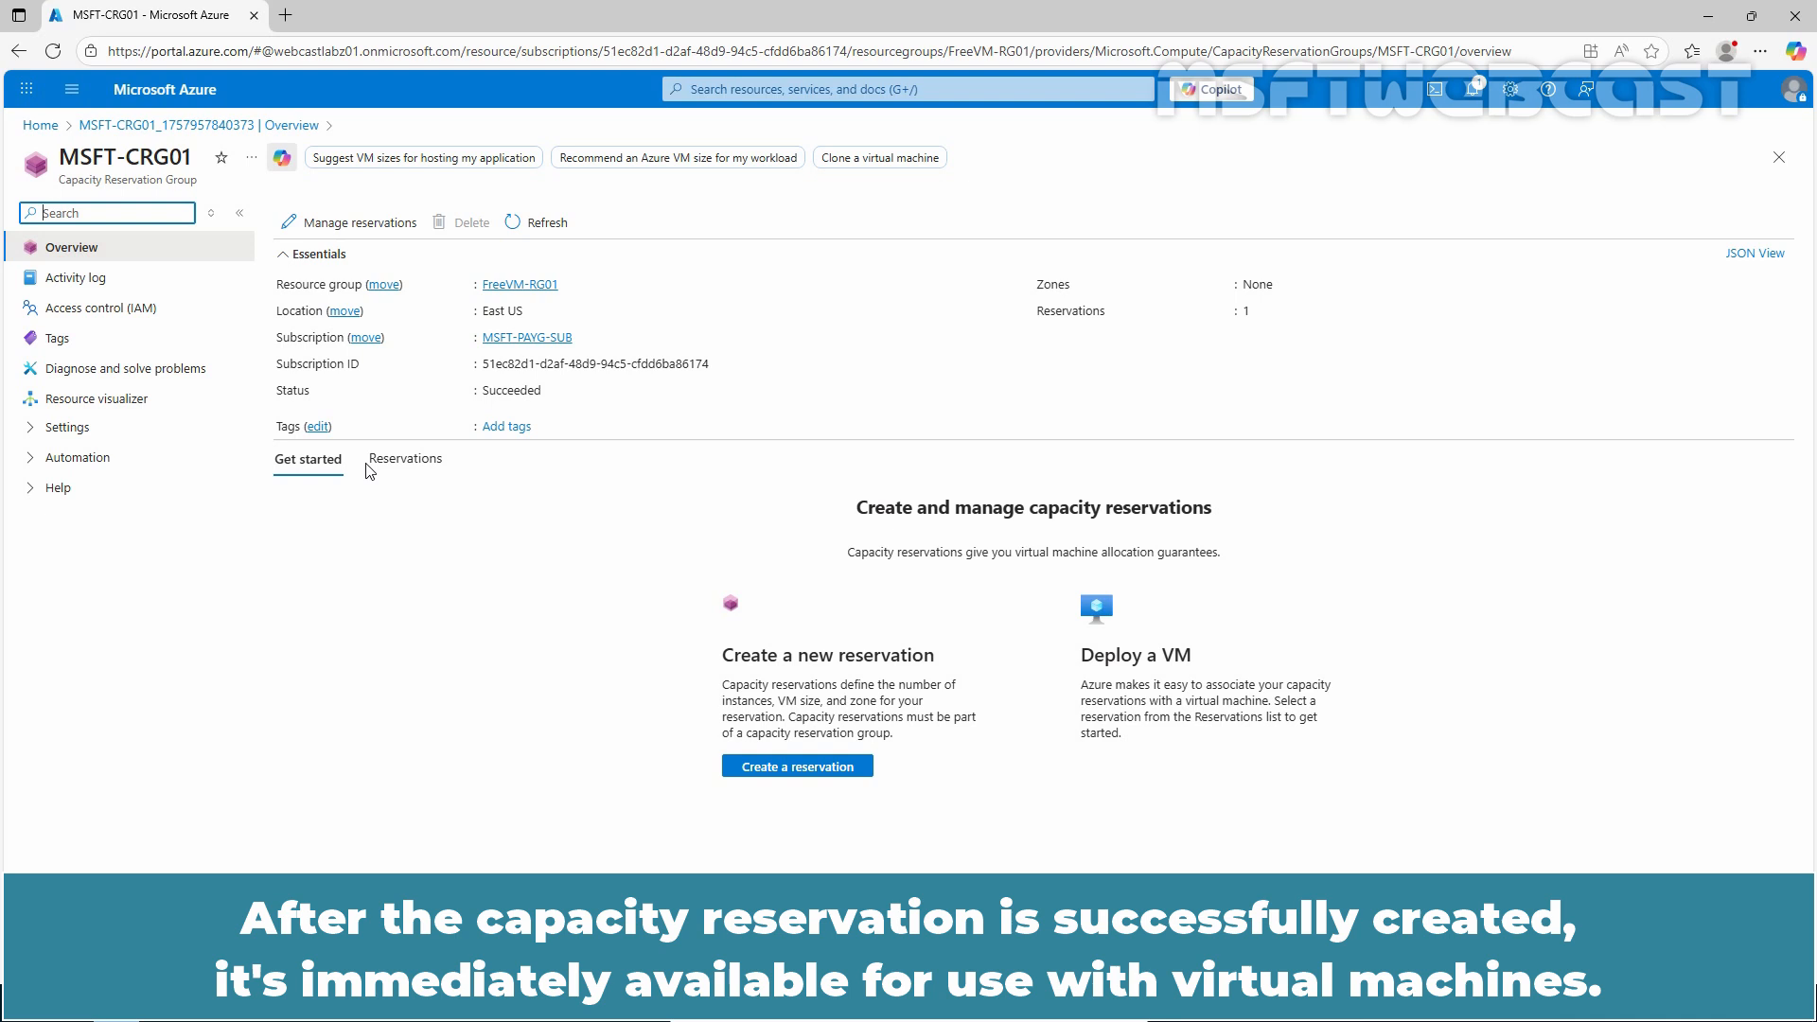
left_click(424, 462)
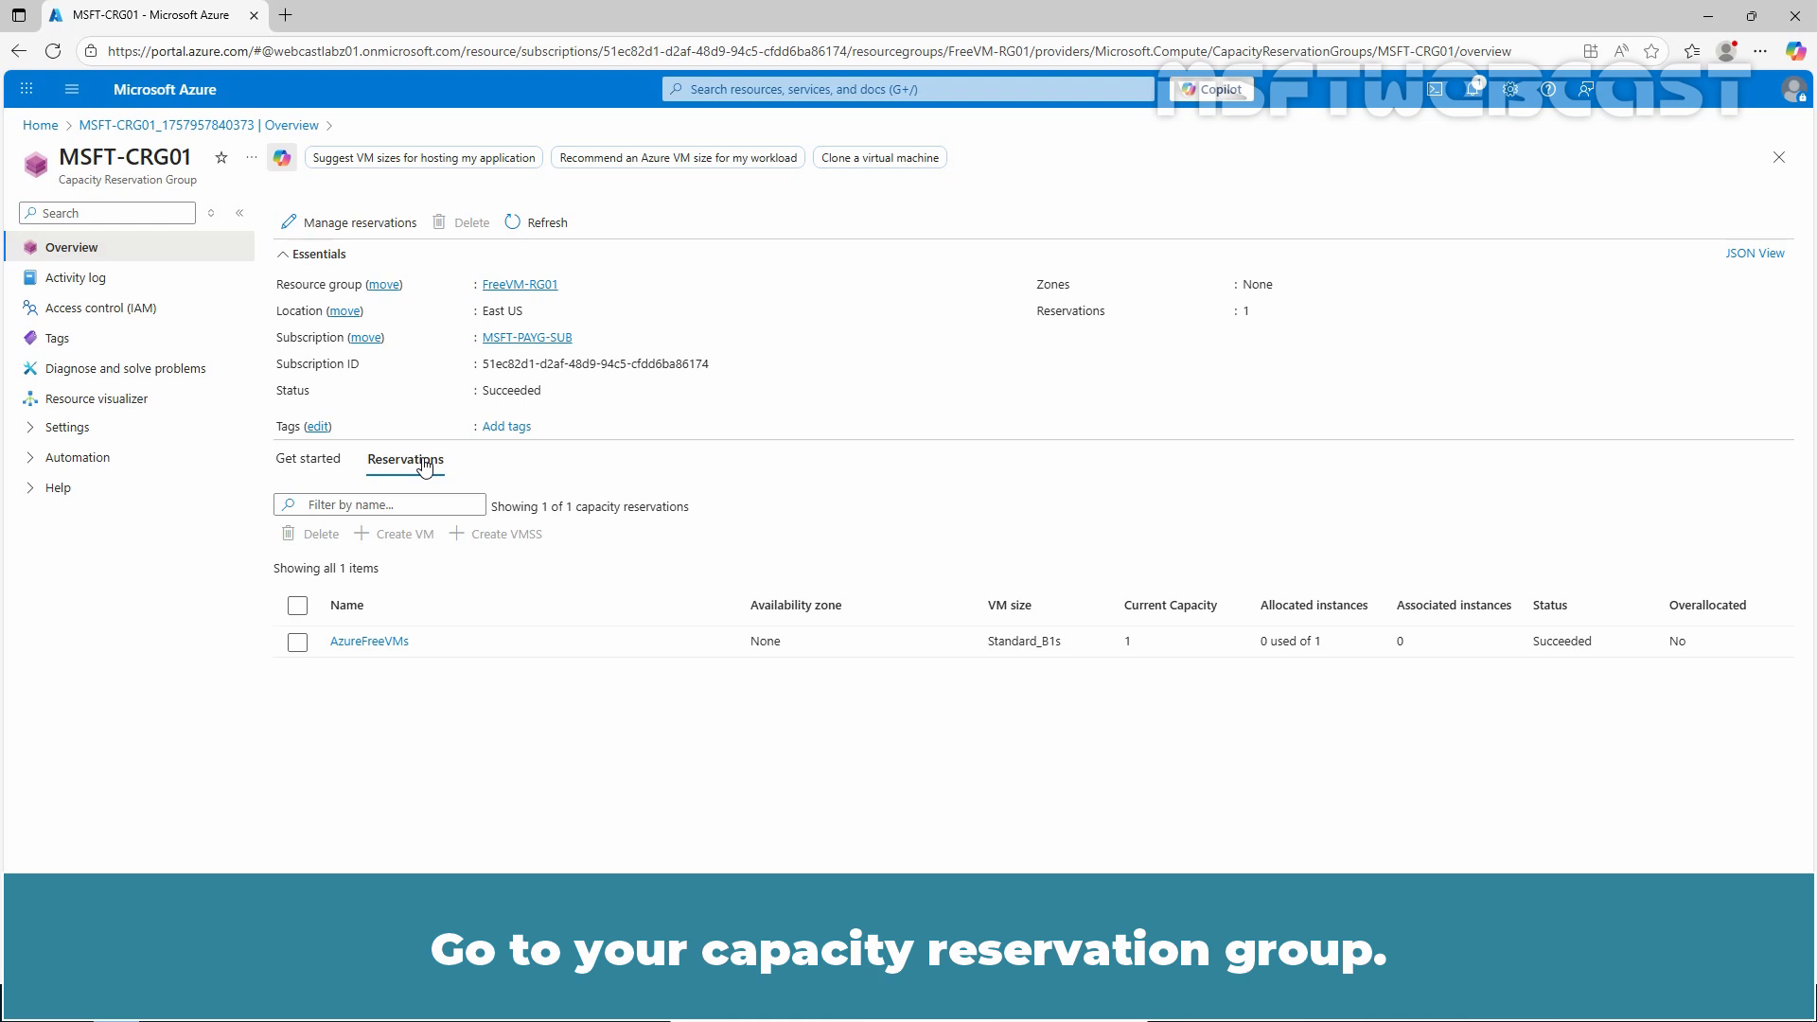
Step: Set the AzureFreeVMs reservation's instance count to 2, save it, and refresh the group overview
left_click(360, 225)
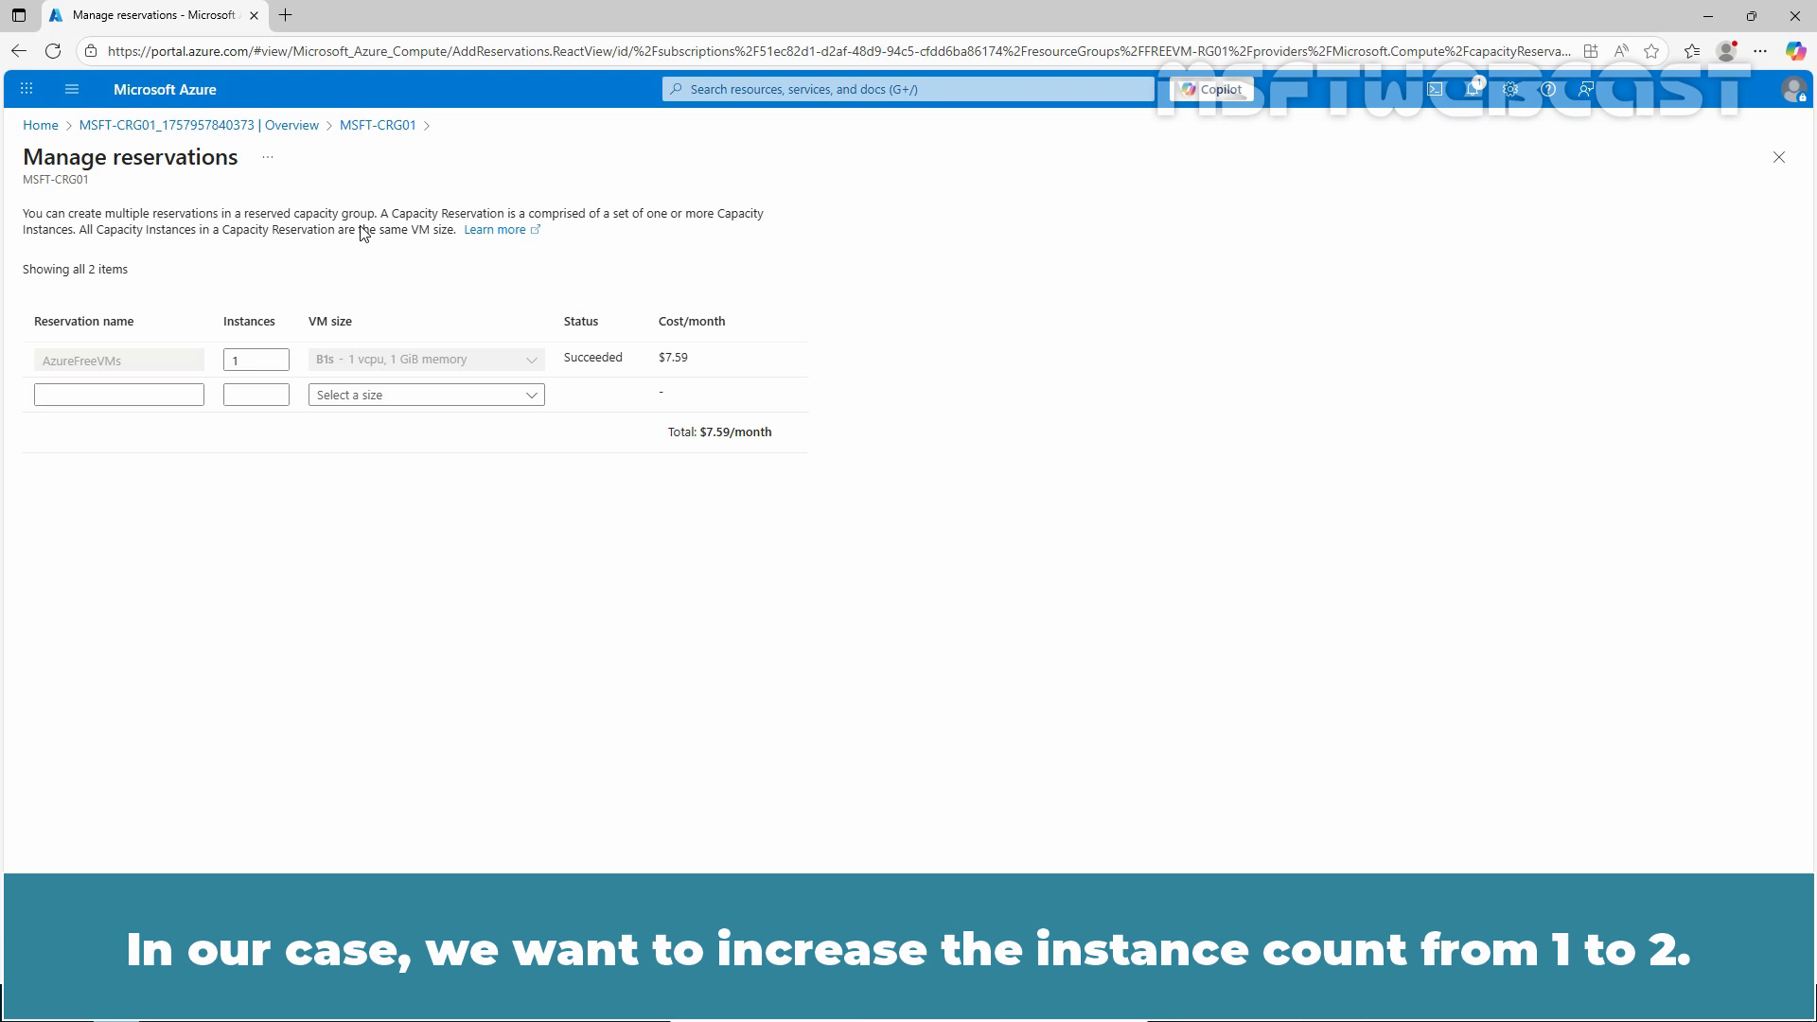
double_click(260, 361)
type("2")
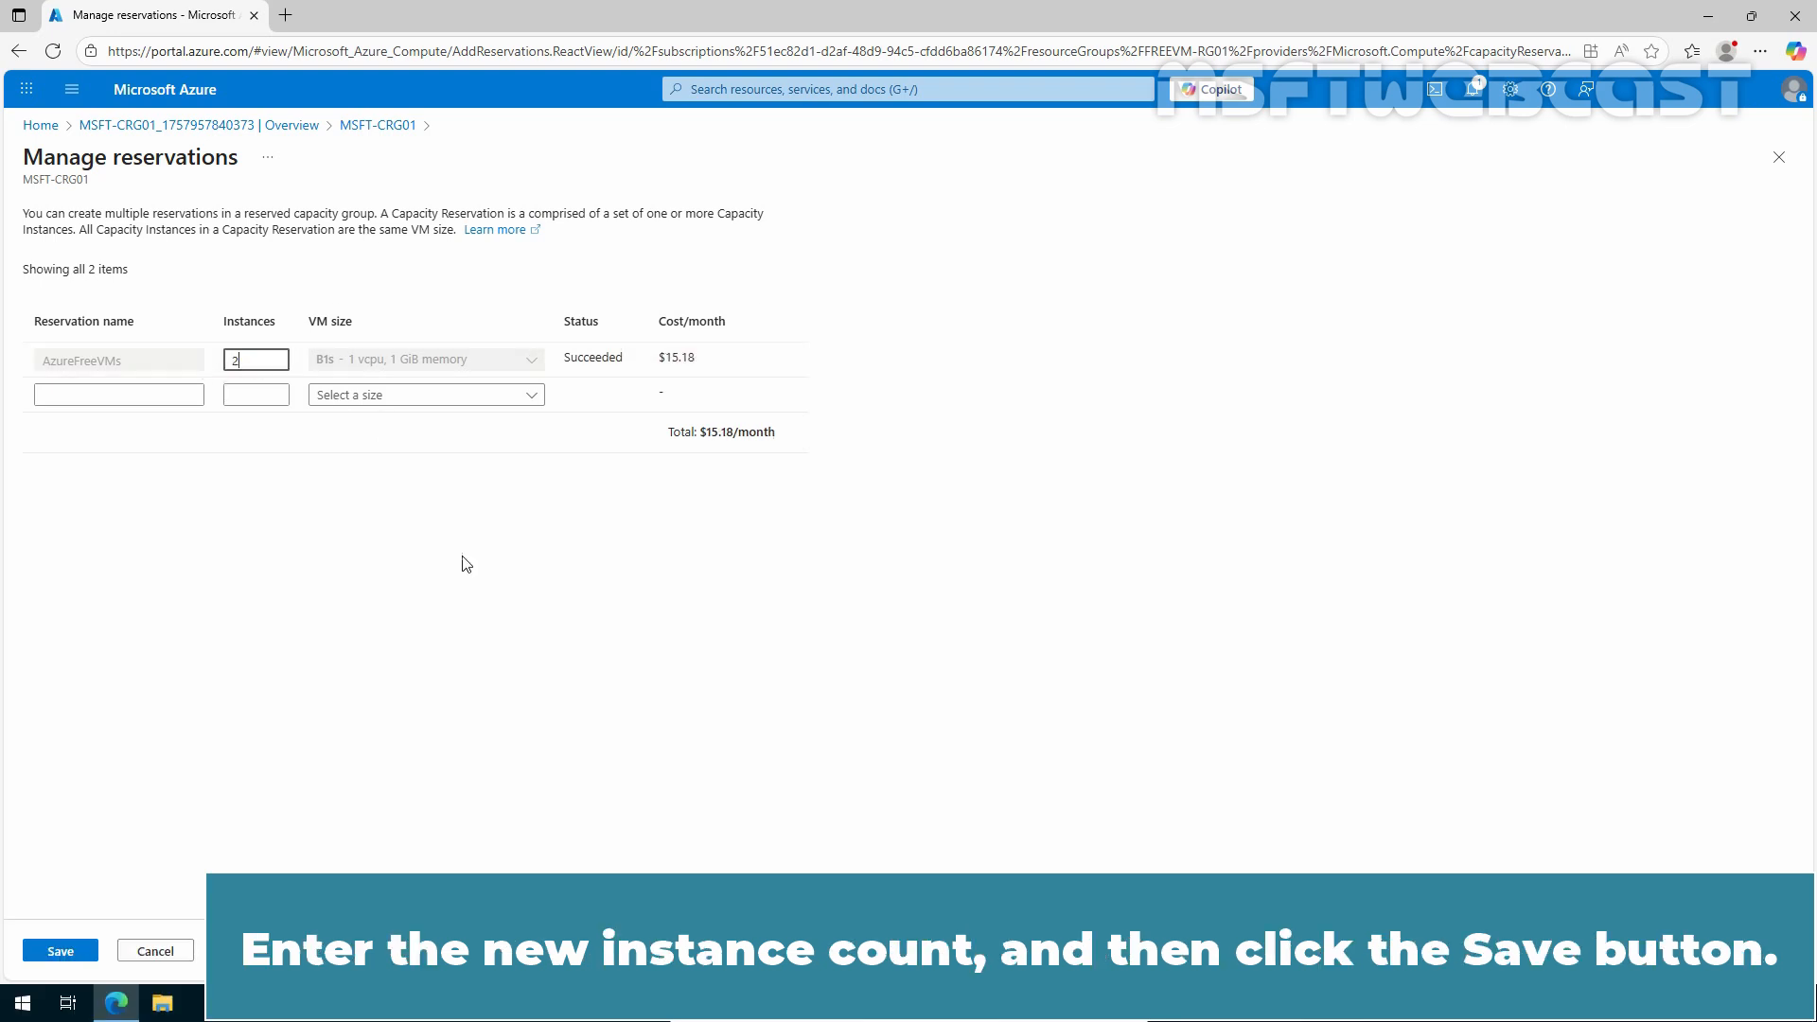
left_click(61, 956)
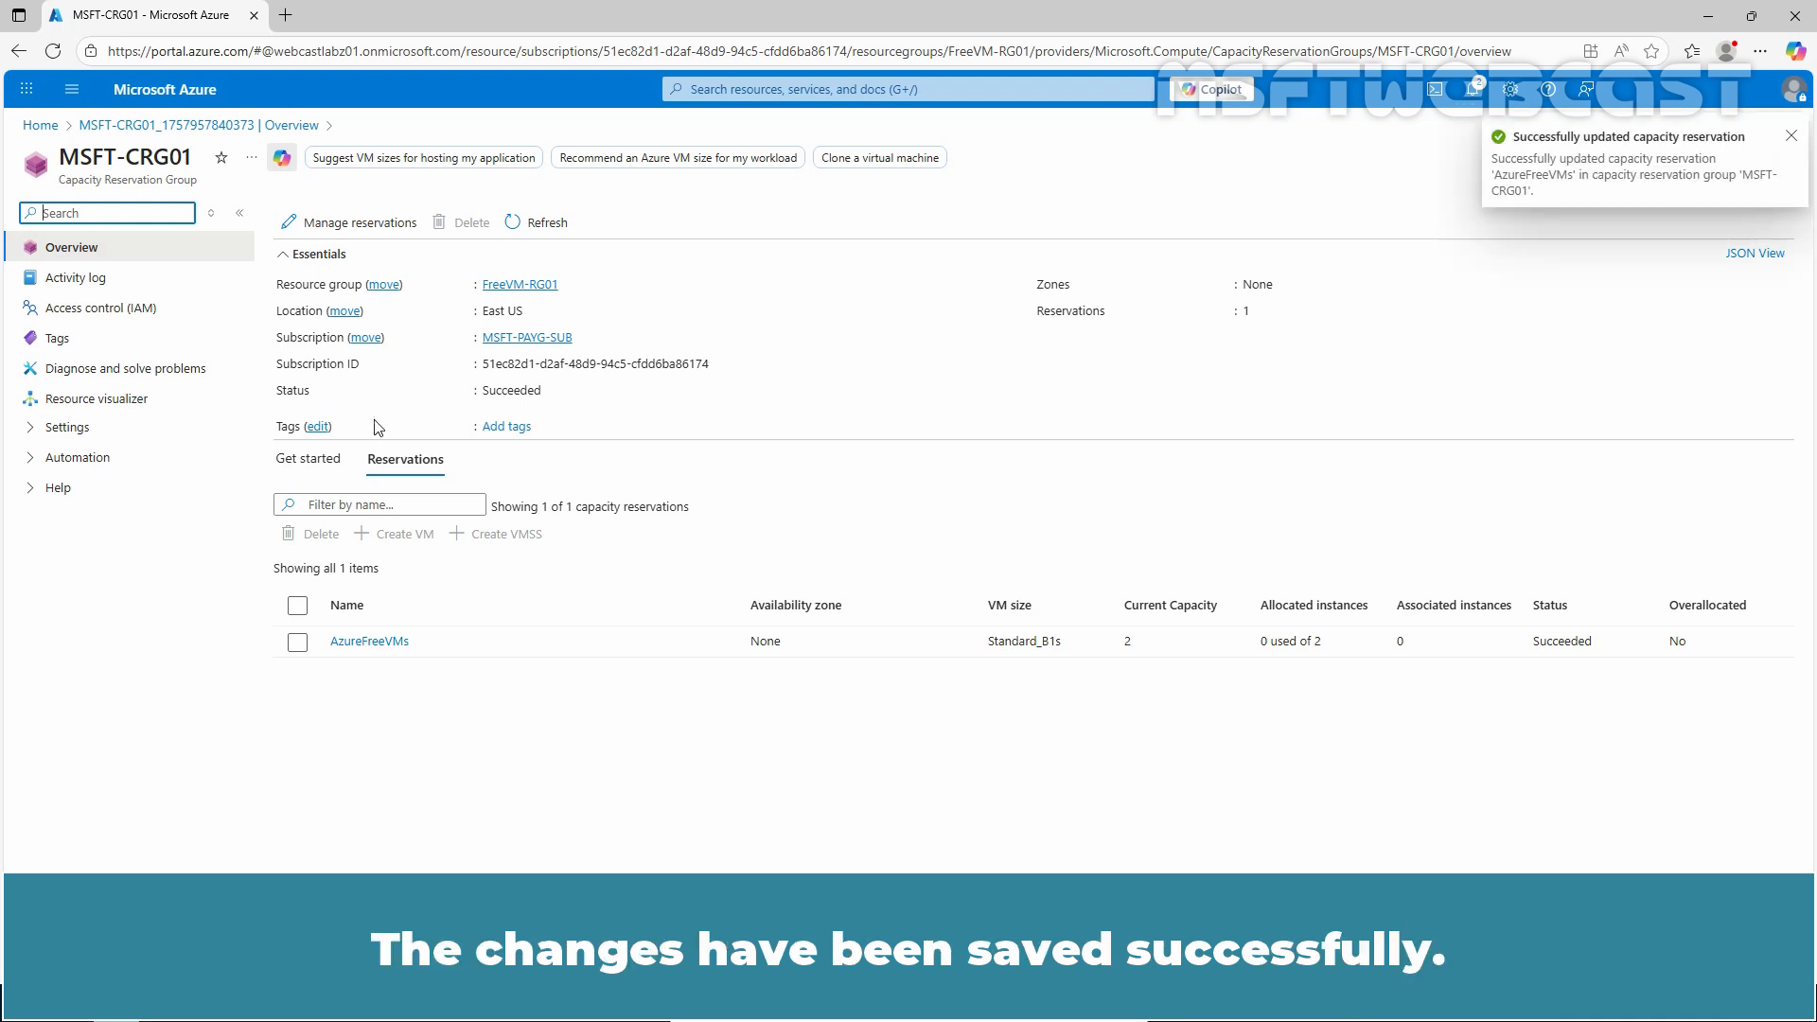
left_click(544, 227)
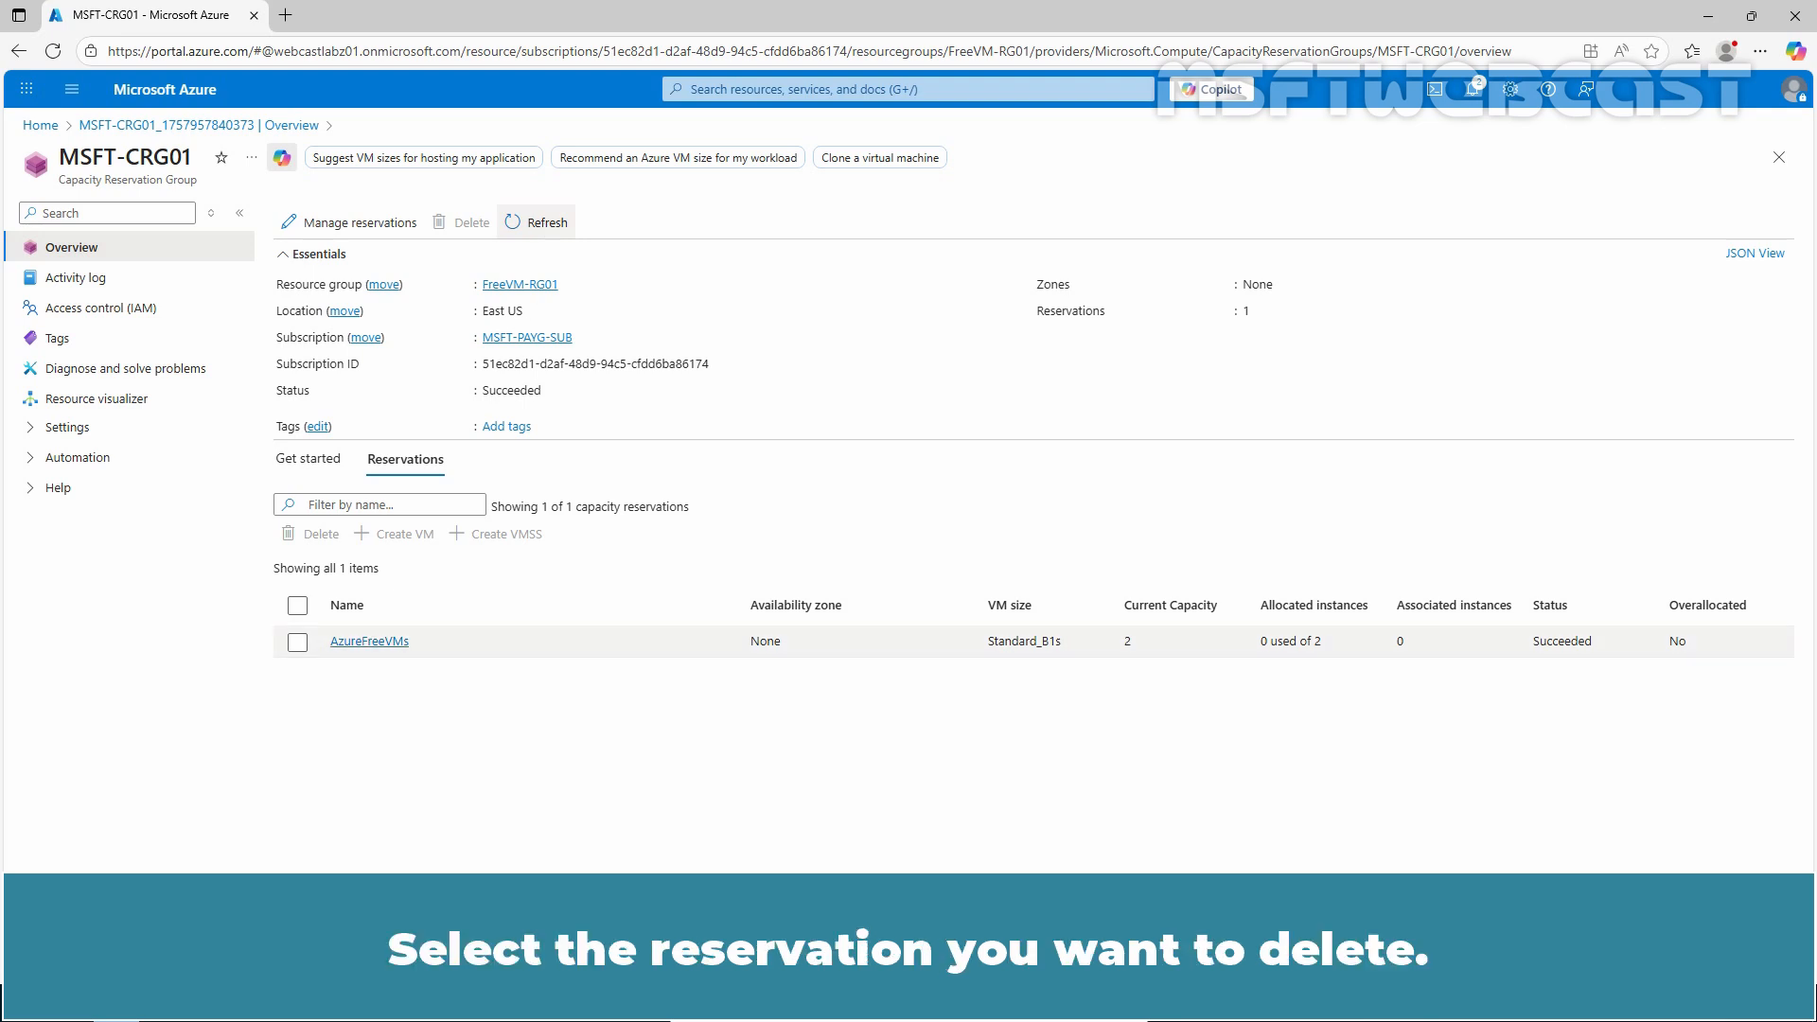
Step: Delete the AzureFreeVMs capacity reservation and refresh the group's reservation list
left_click(297, 641)
left_click(327, 536)
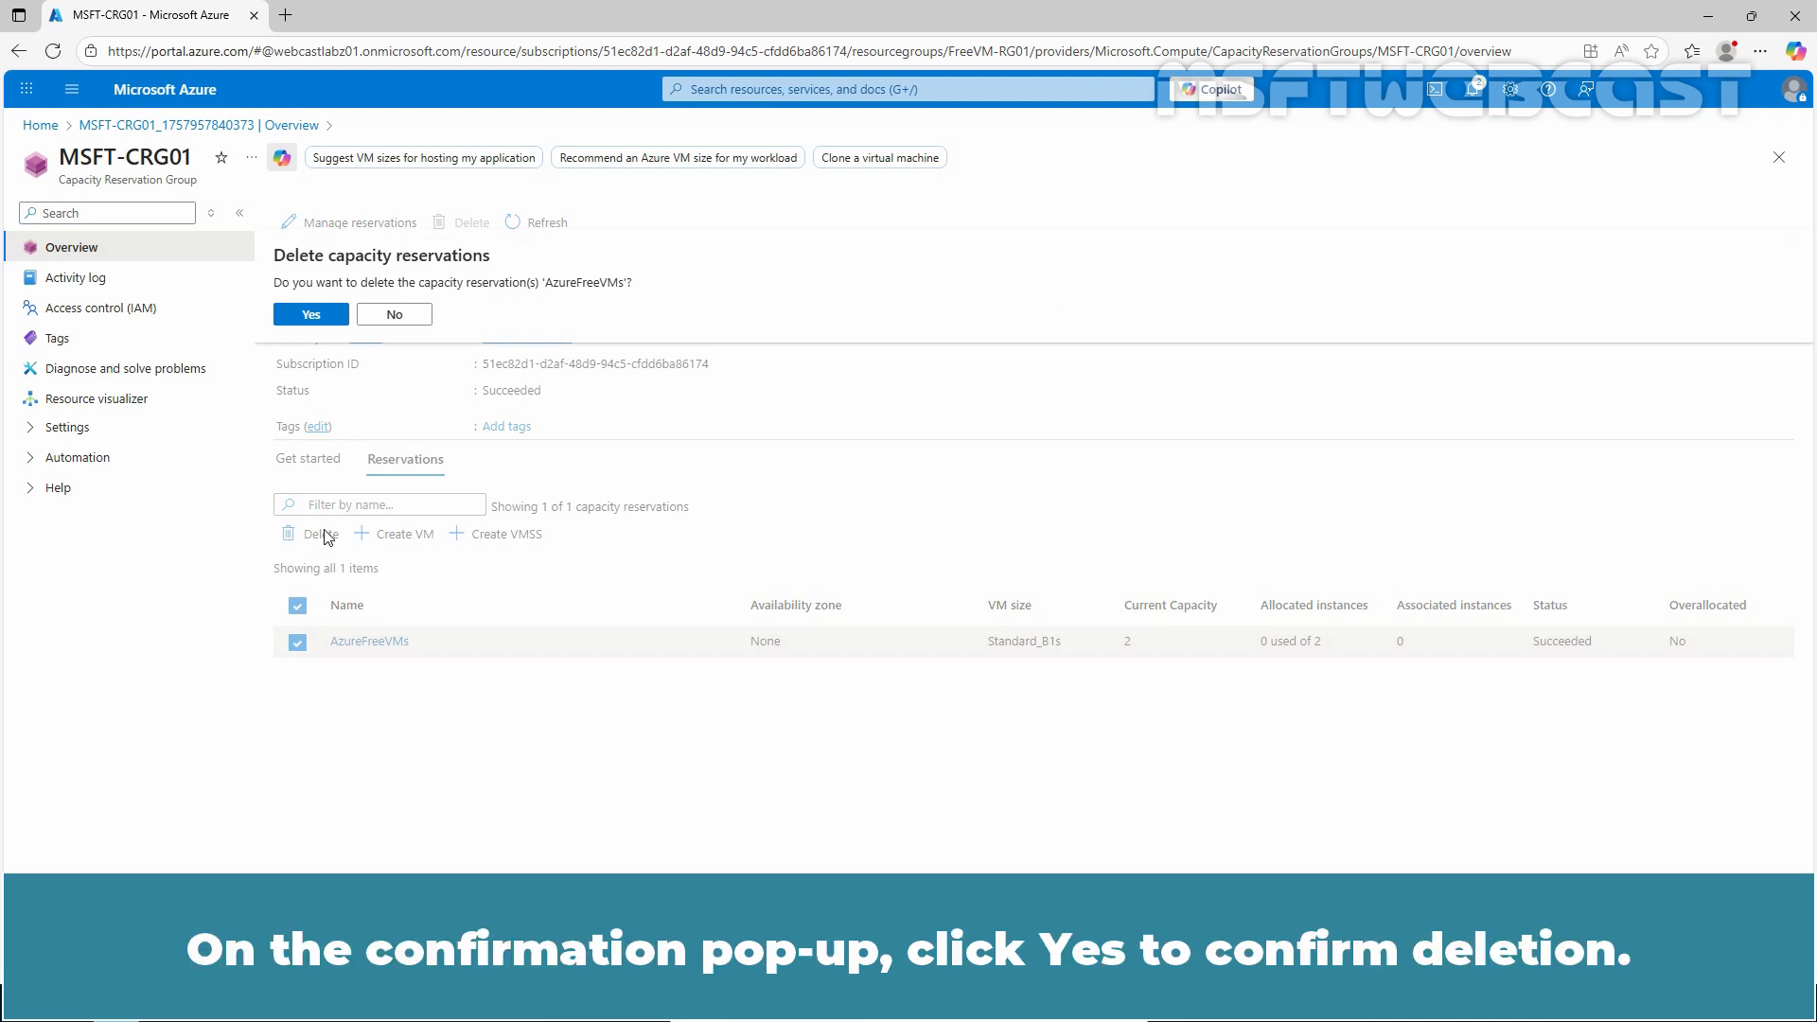
left_click(307, 315)
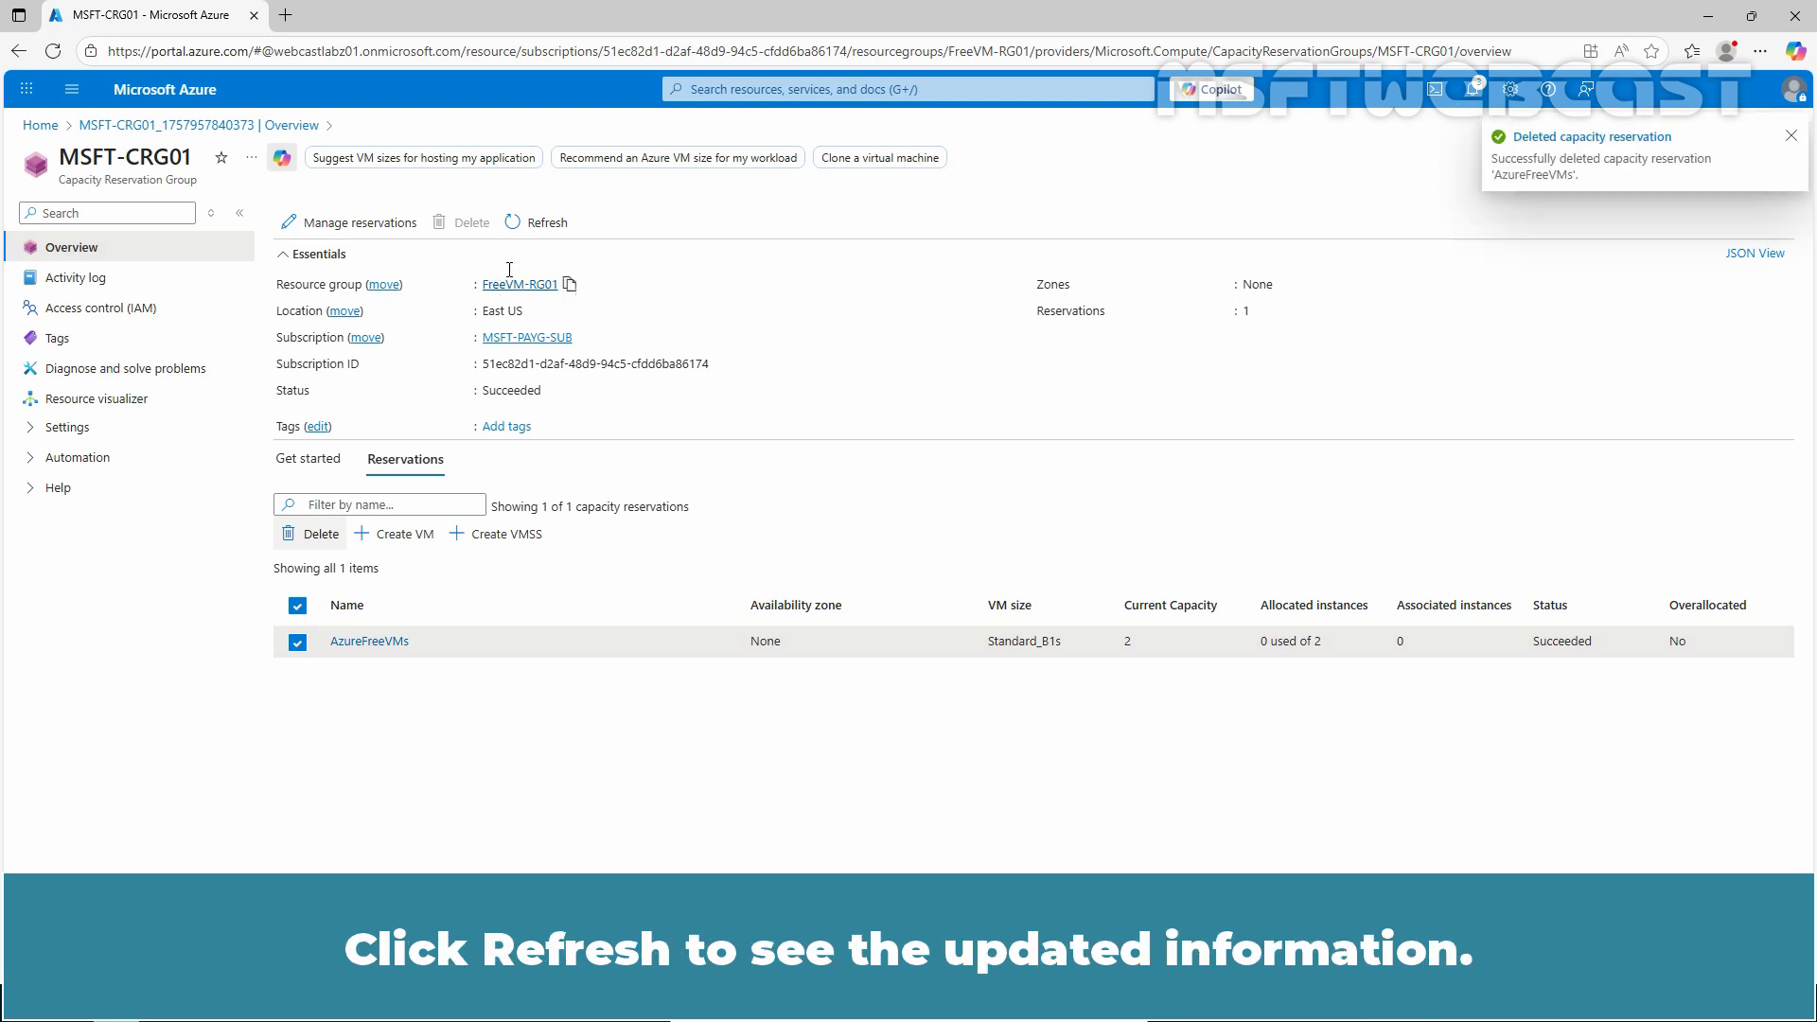
left_click(546, 227)
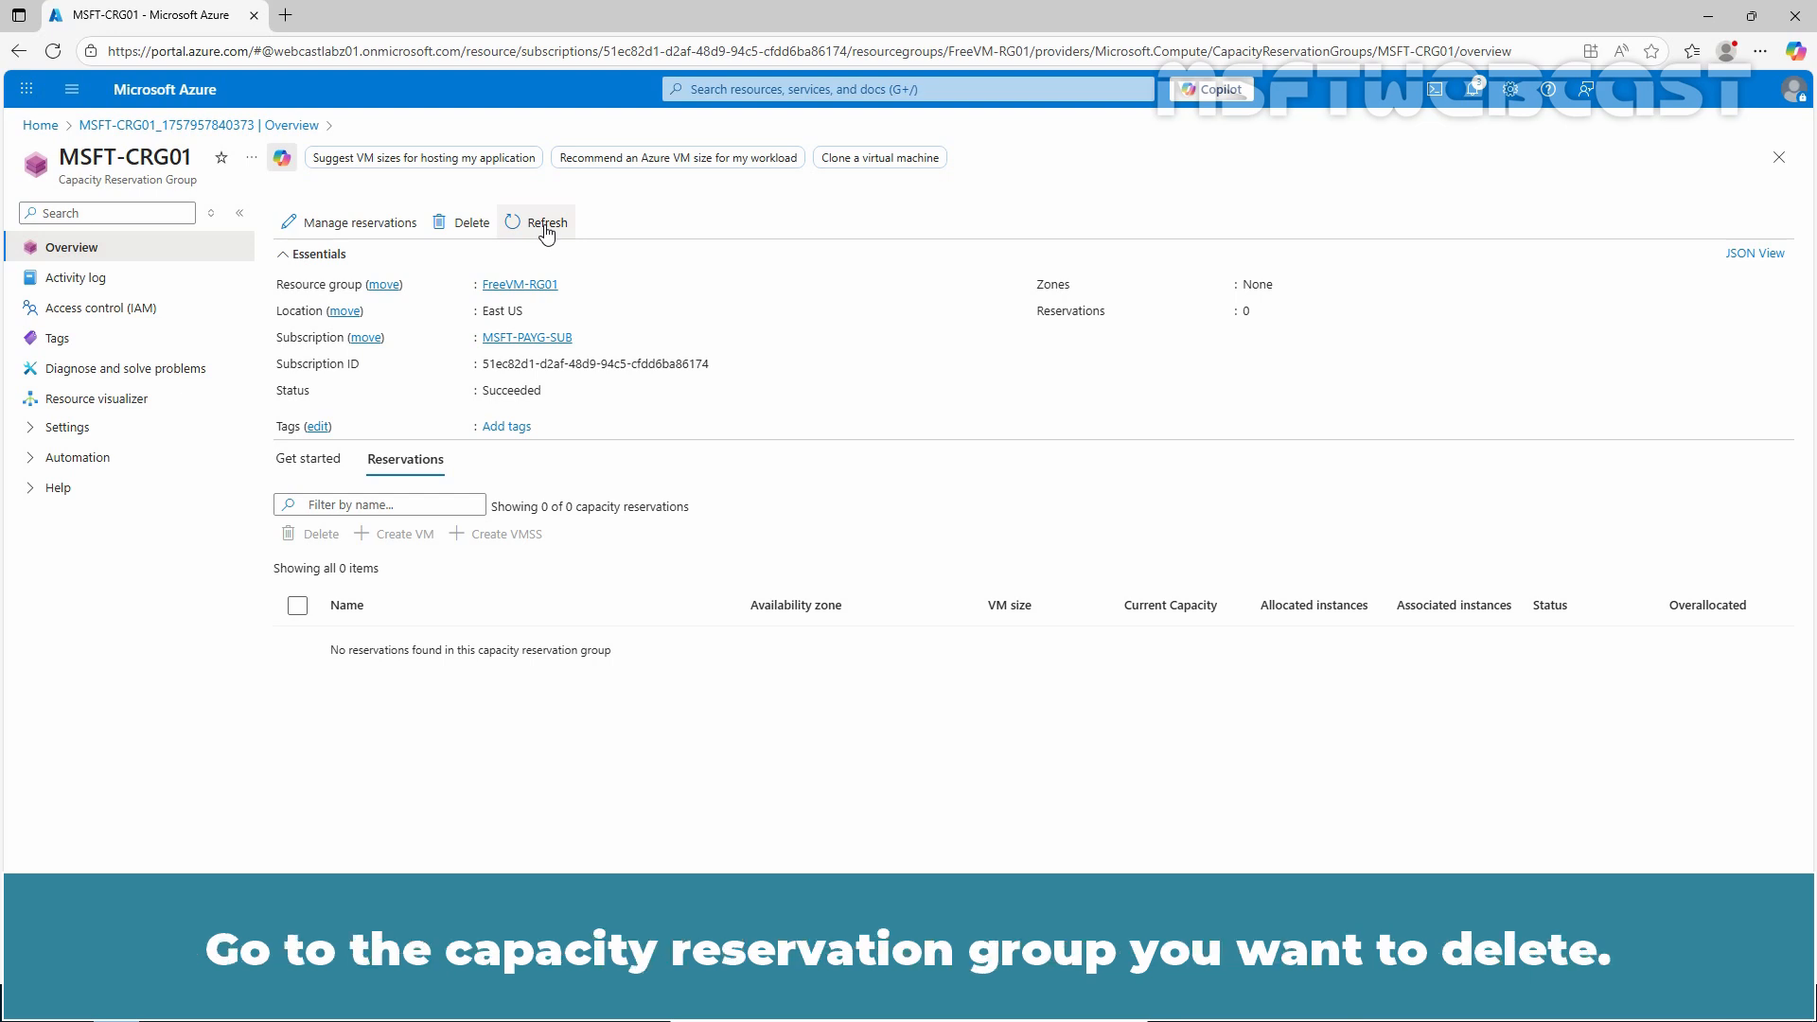
Step: Delete the capacity reservation group MSFT-CRG01
left_click(473, 227)
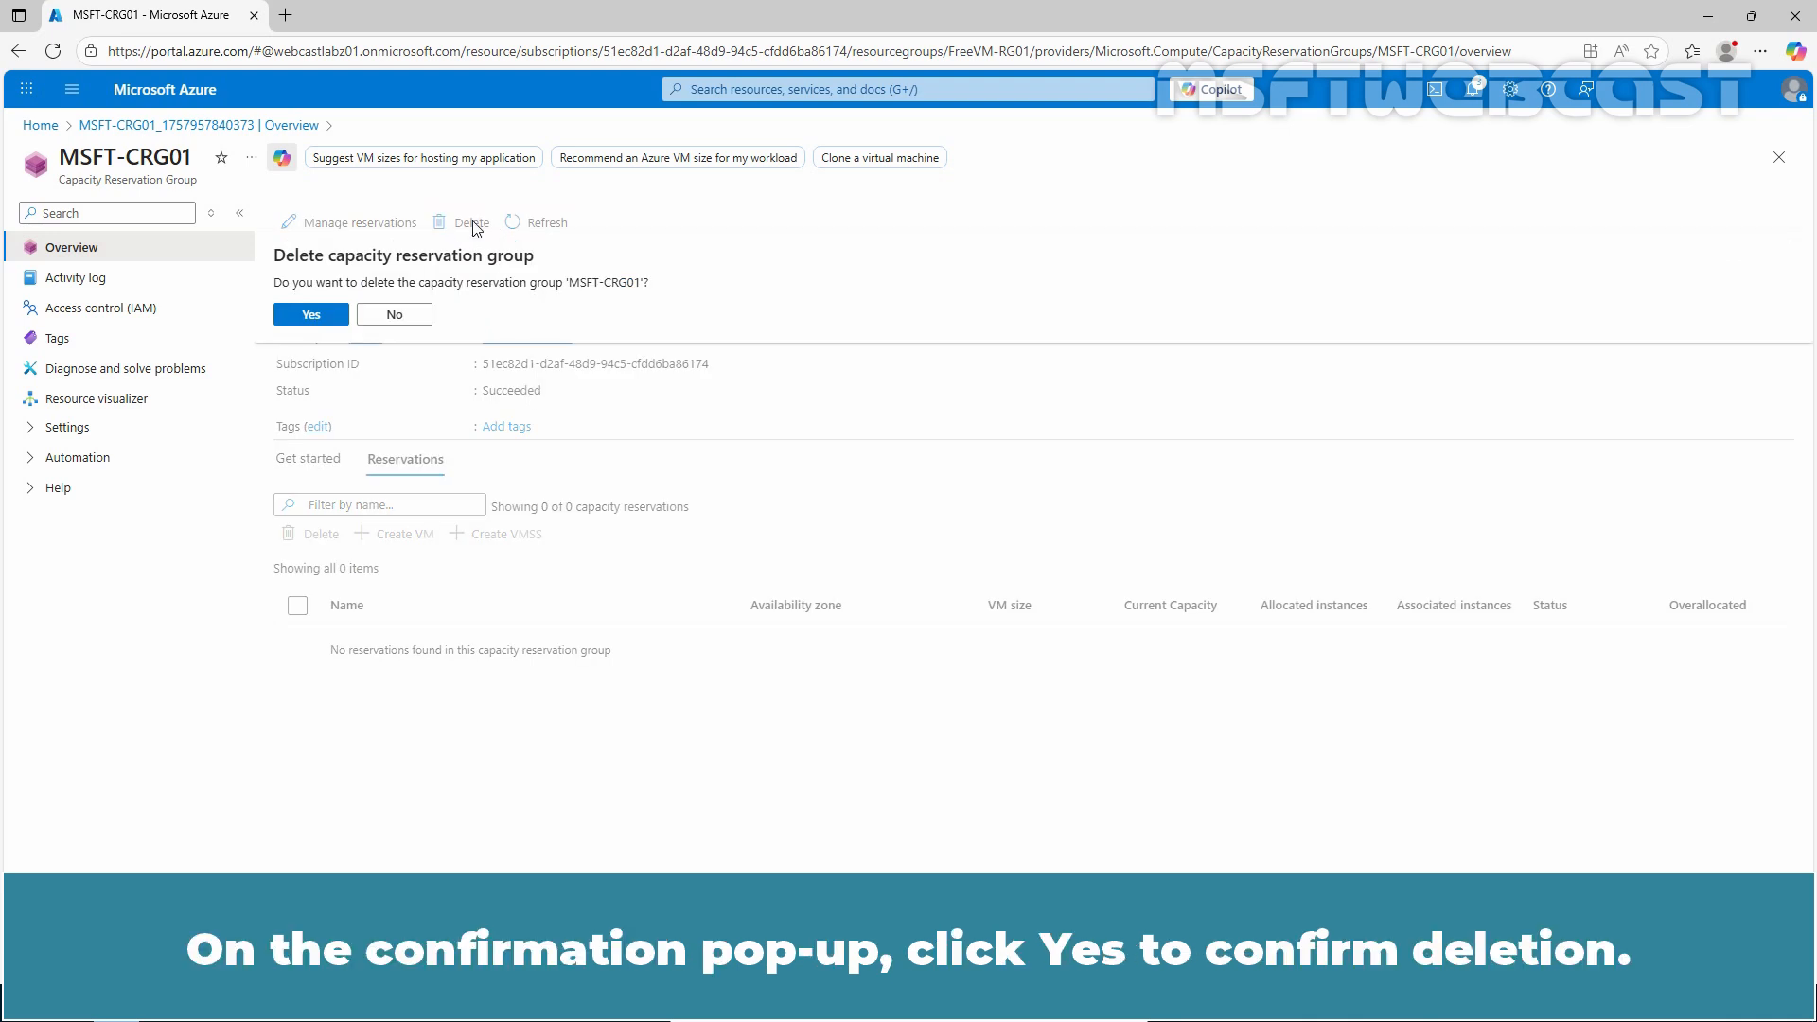
left_click(311, 313)
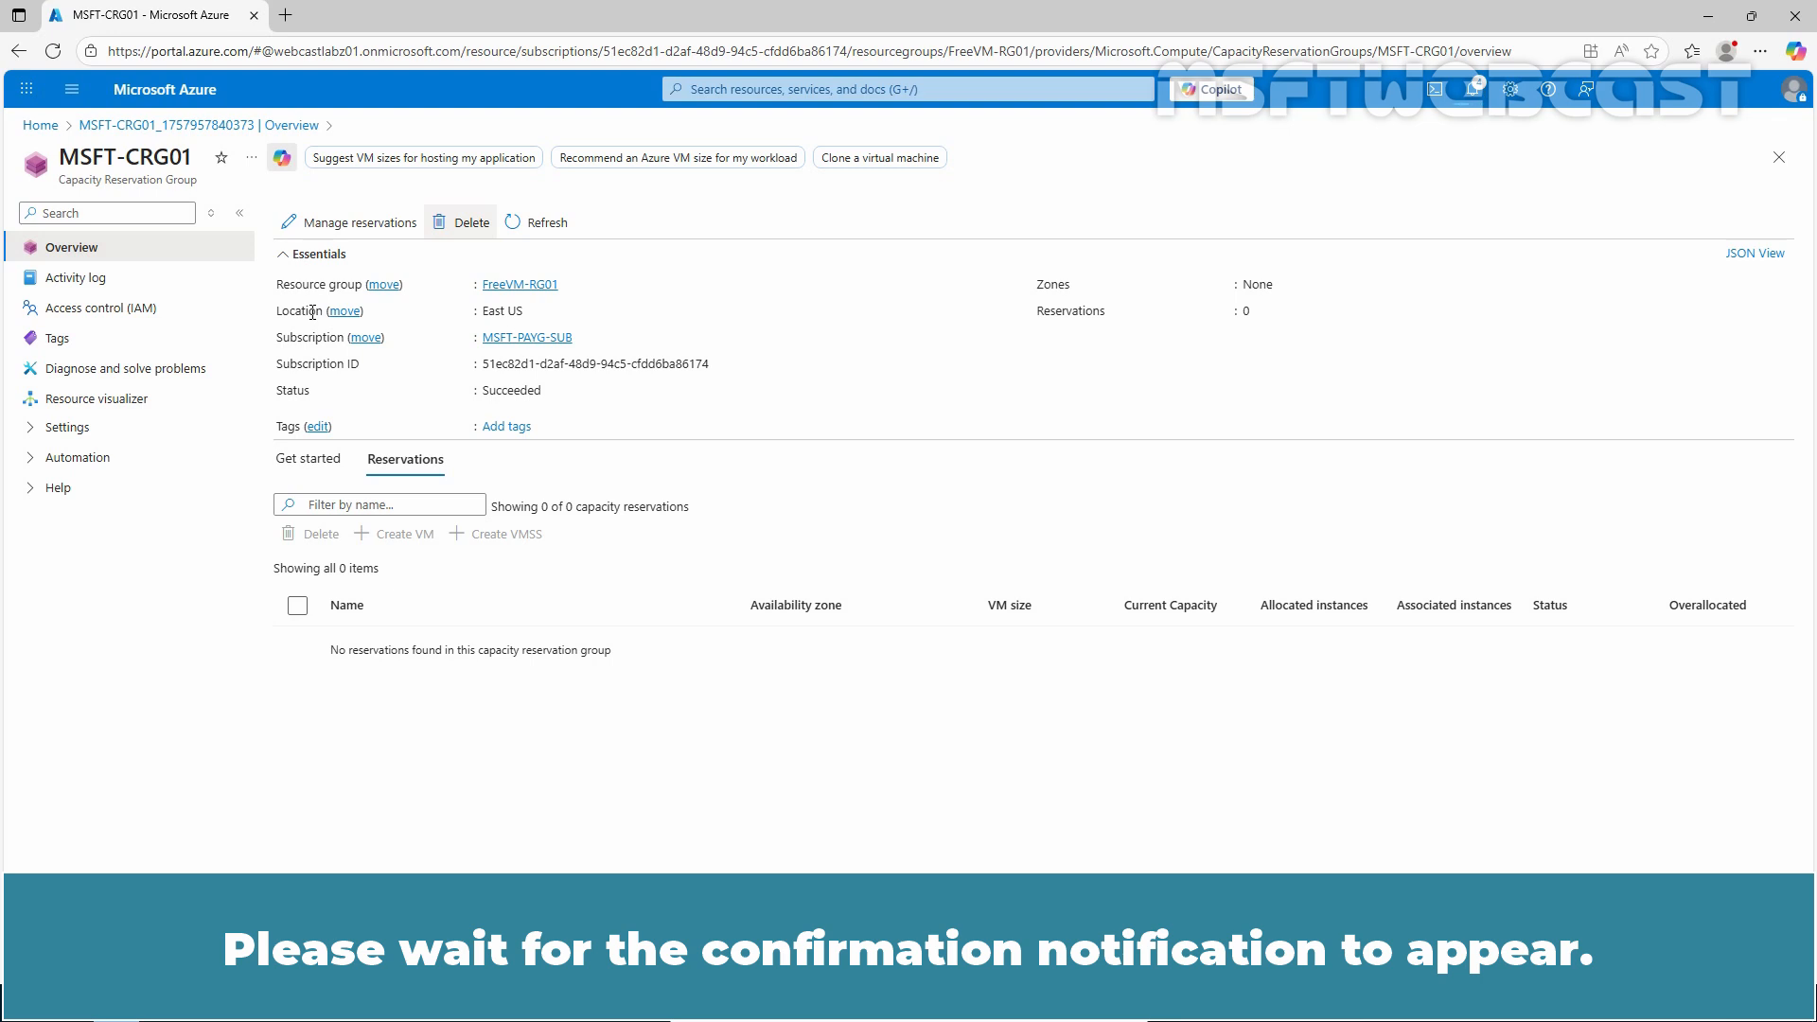
Step: Check the FreeVM-RG01 resource group and the Capacity Reservation Groups service for the deleted group
left_click(519, 285)
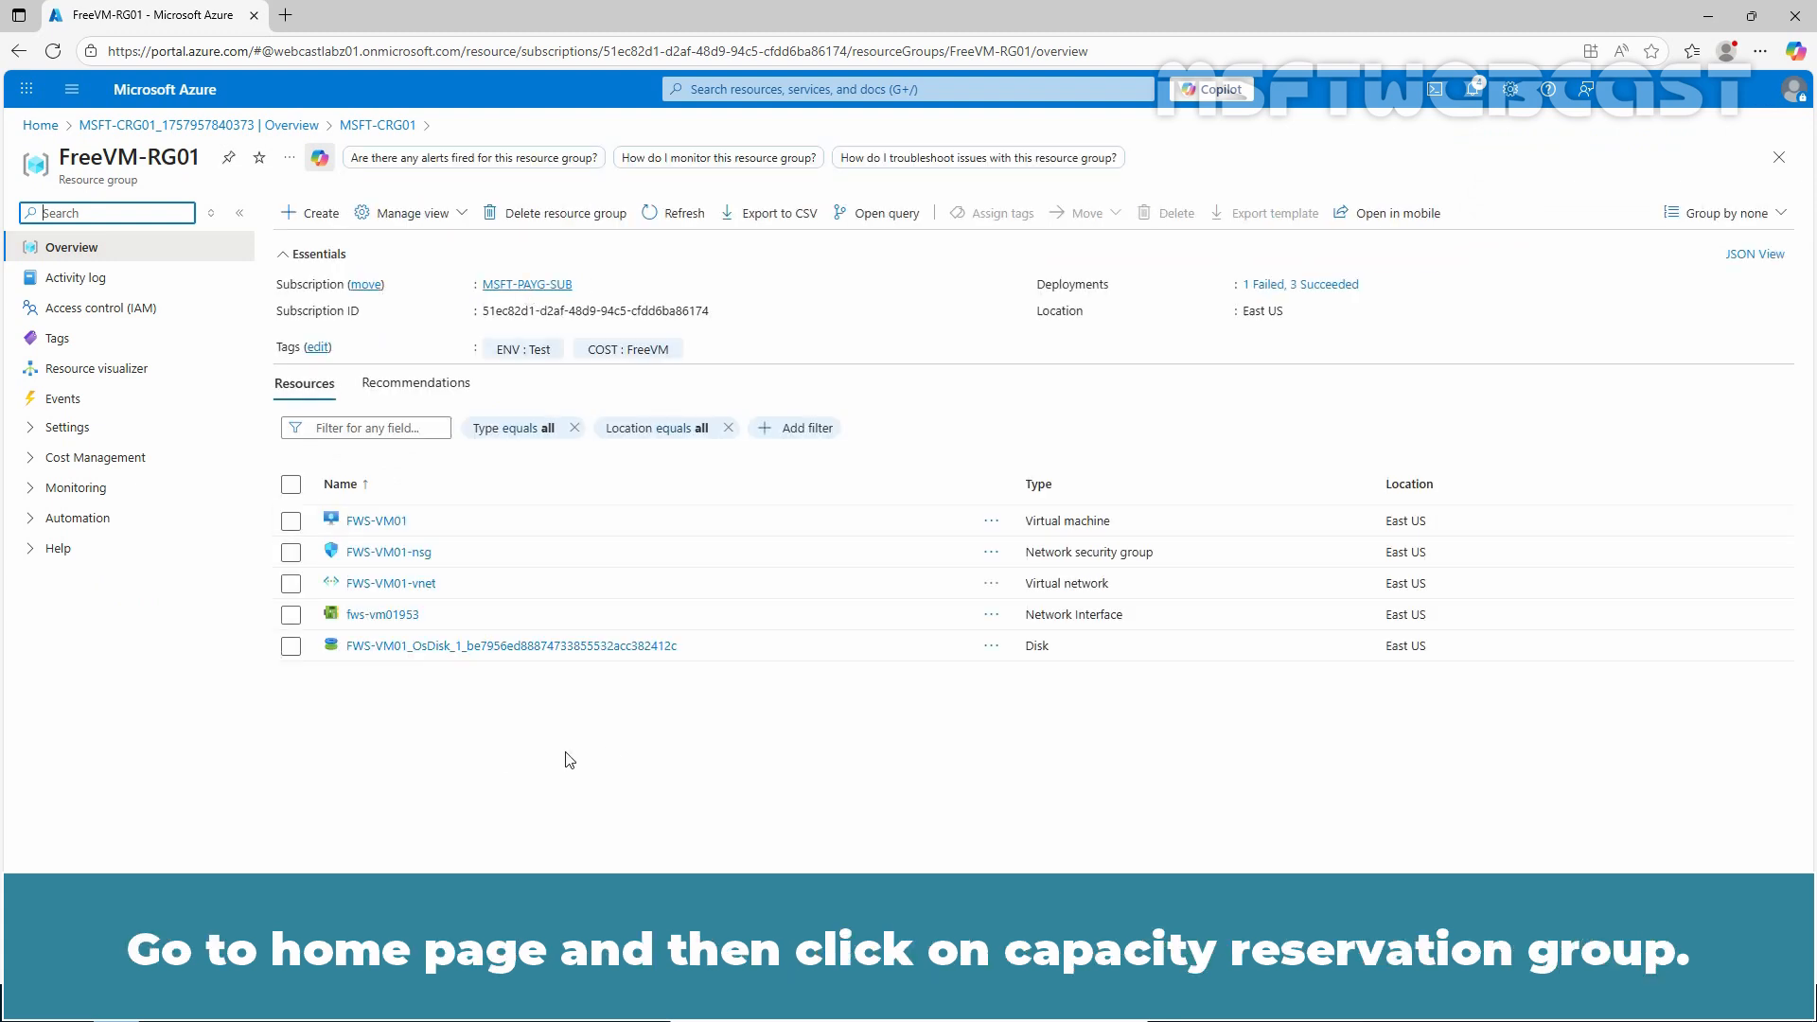
left_click(166, 98)
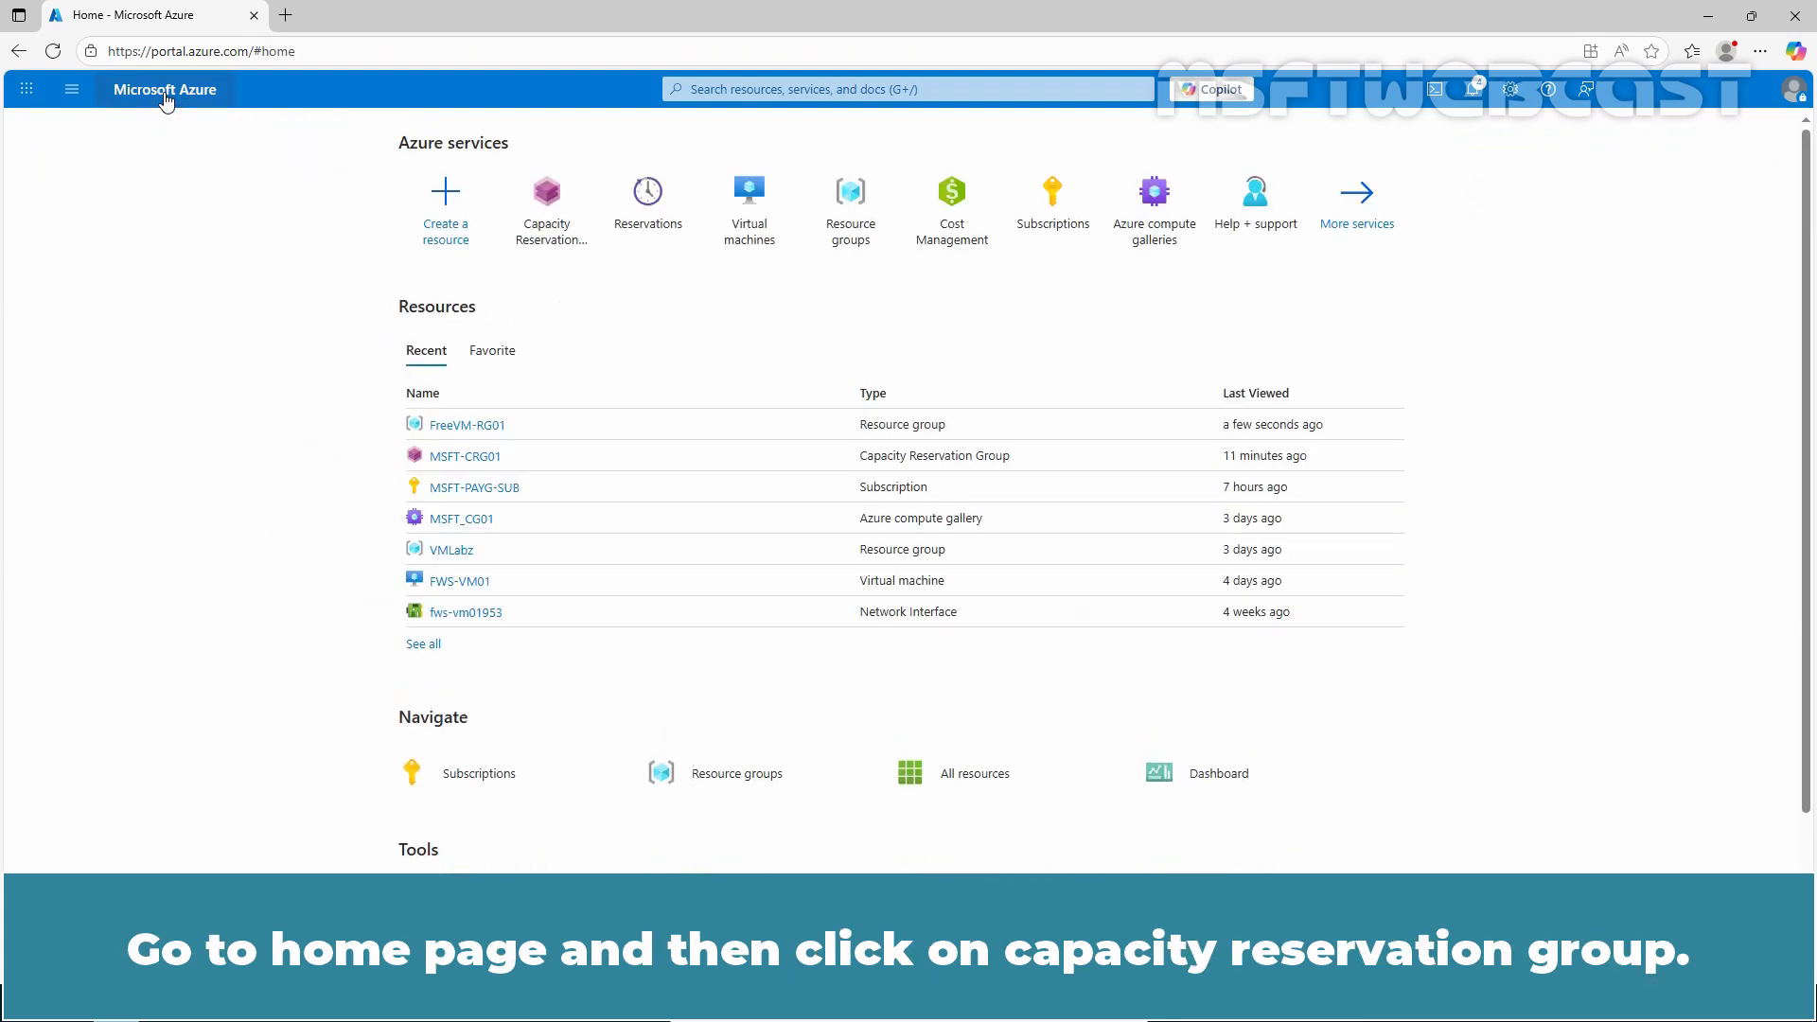
left_click(557, 209)
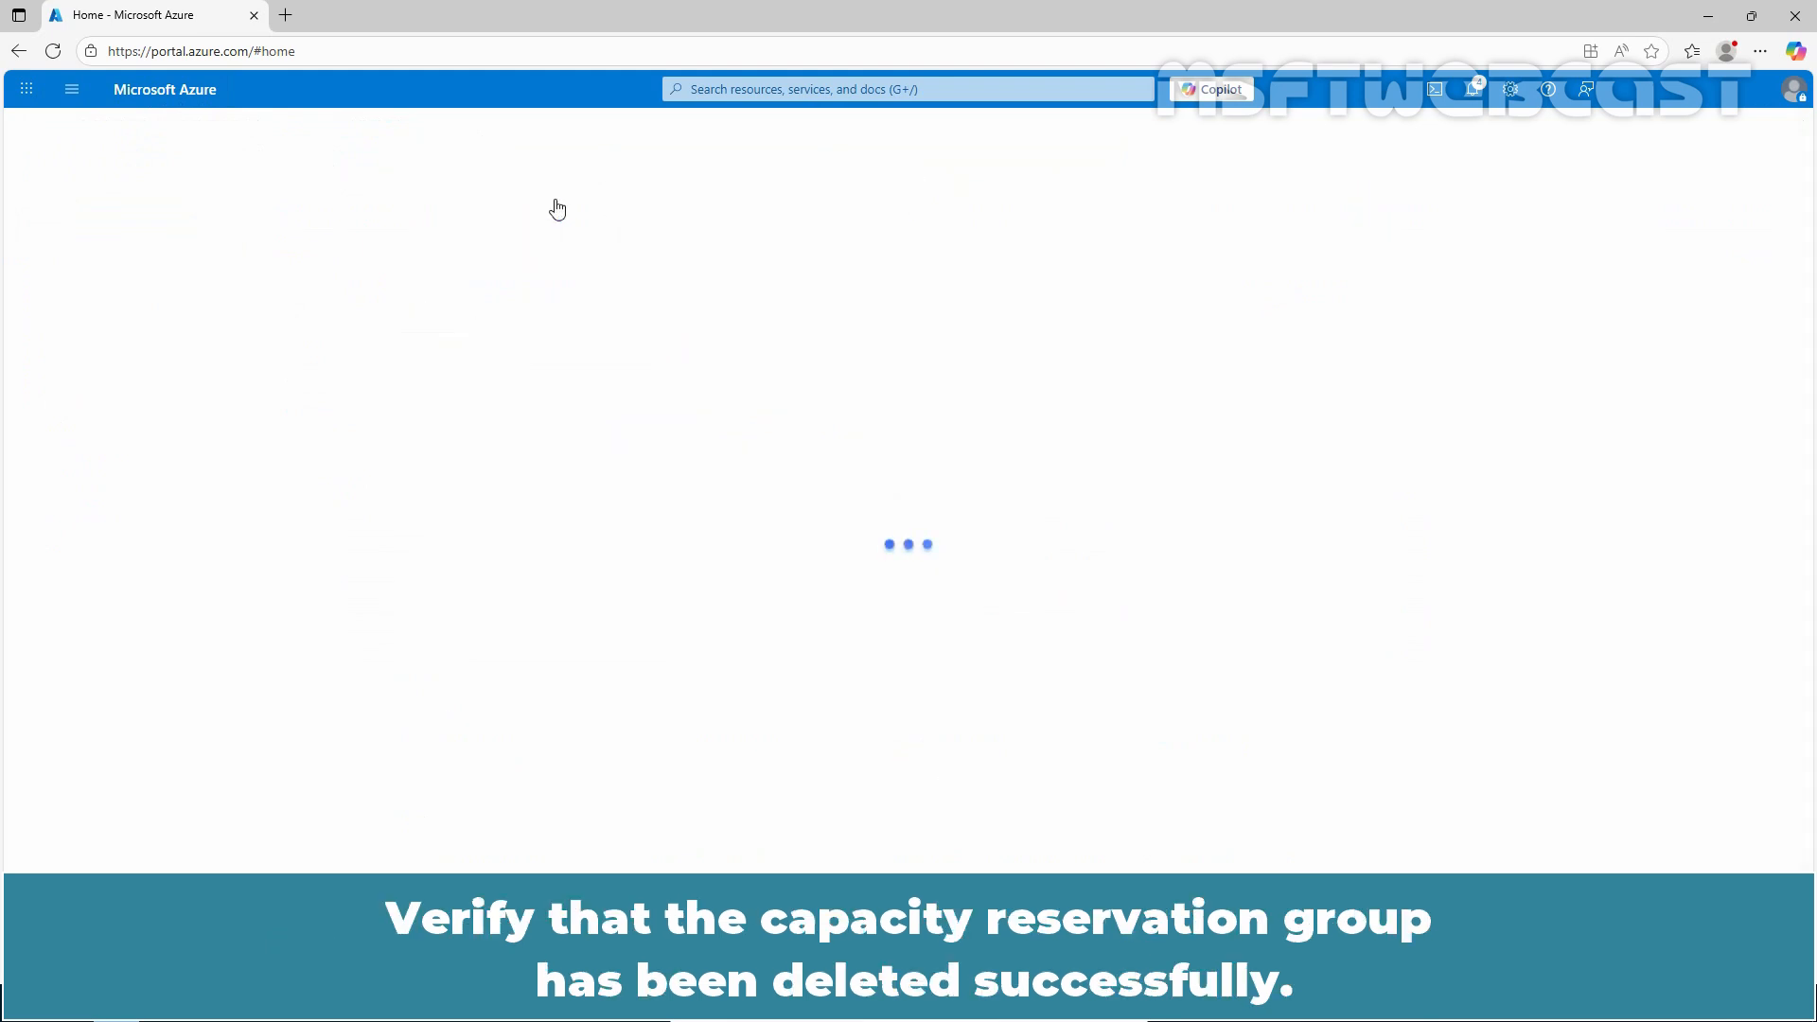